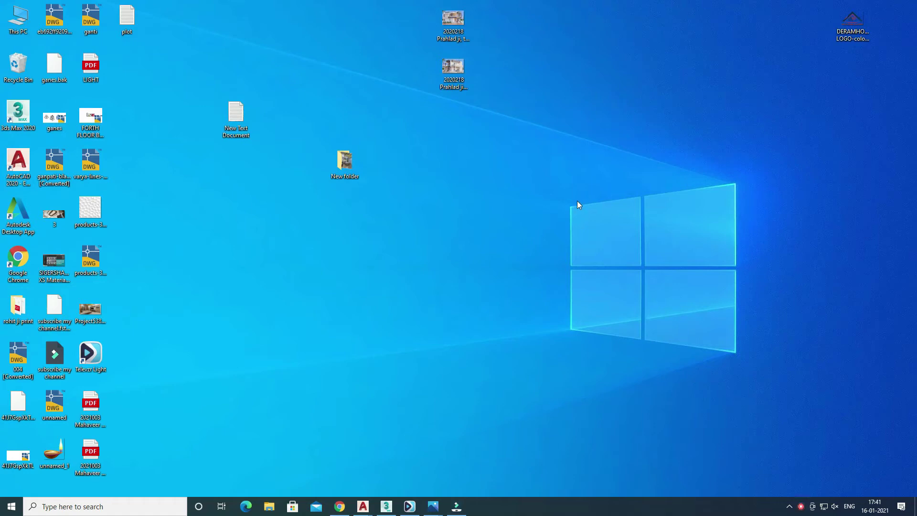
Restore the minimized 3ds Max window showing the shop-front building scene.
click(457, 506)
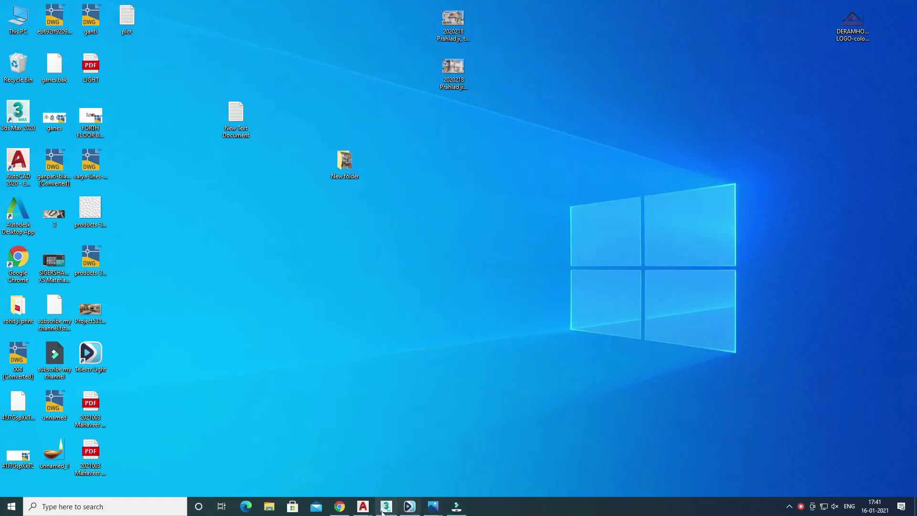
click(386, 506)
click(373, 198)
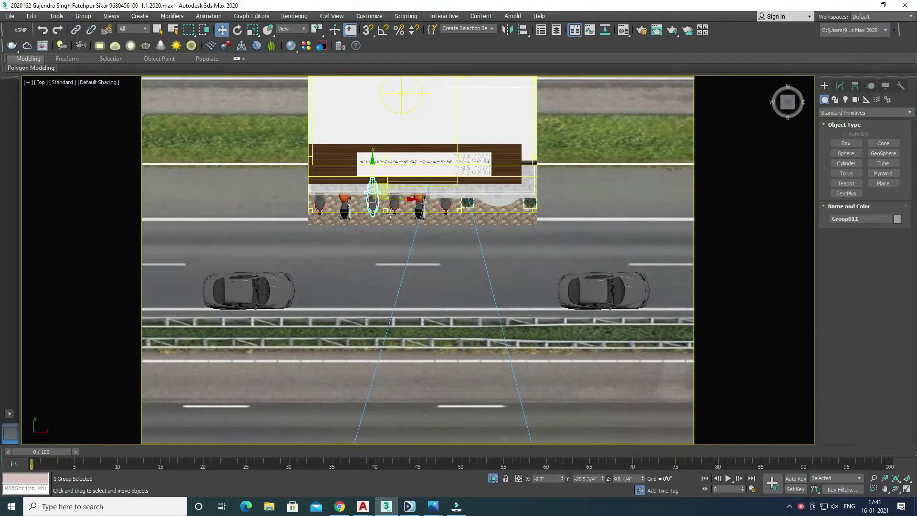
Compare PhysCamera001 and PhysCamera002, settle on PhysCamera001, and select FixedWindow001.
mouse_move(430, 248)
alt+middle_down()
mouse_move(463, 296)
mouse_move(446, 264)
alt+middle_up()
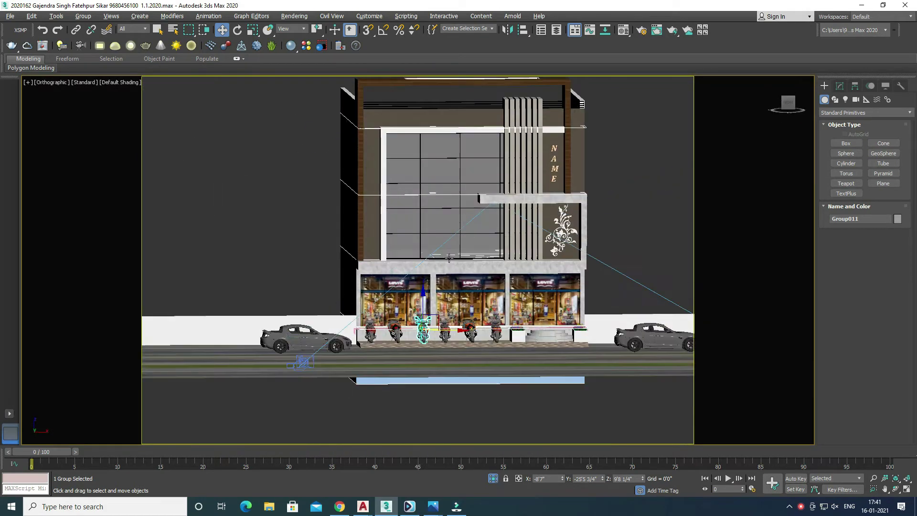
key(c)
double_click(428, 184)
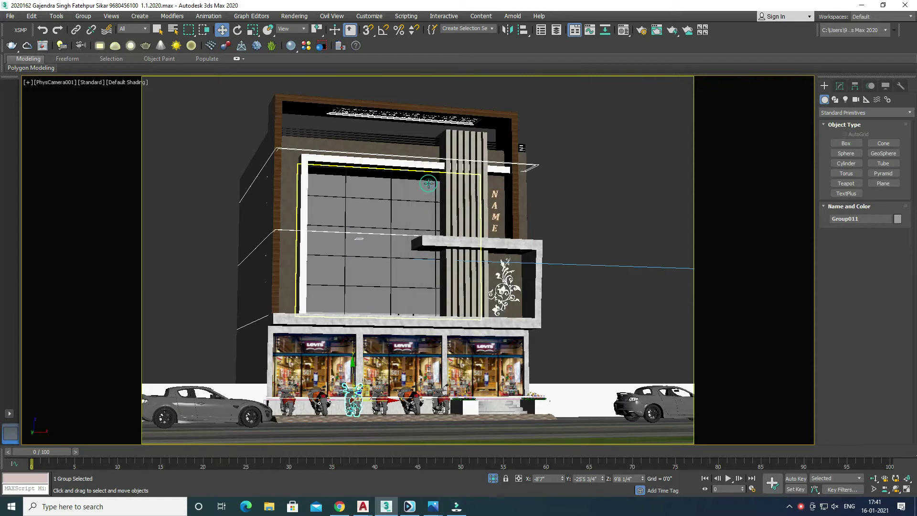
key(c)
double_click(426, 190)
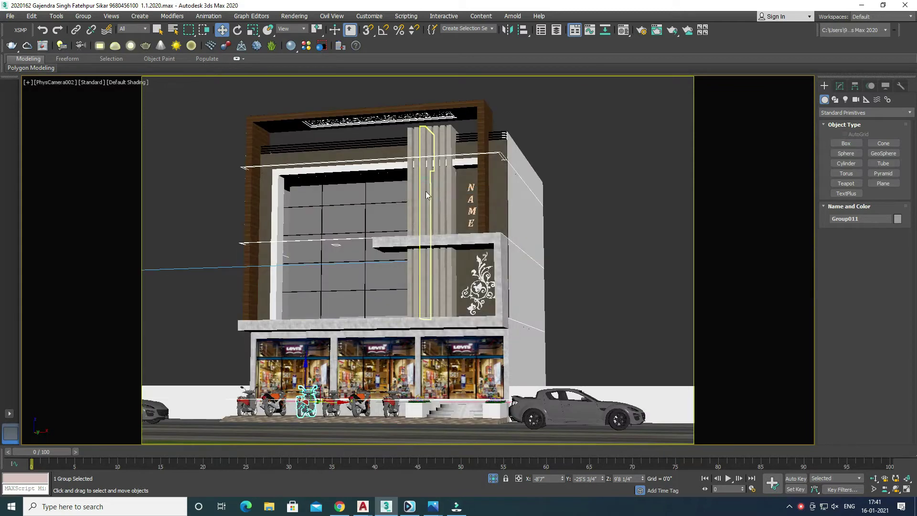
key(c)
double_click(428, 184)
click(380, 209)
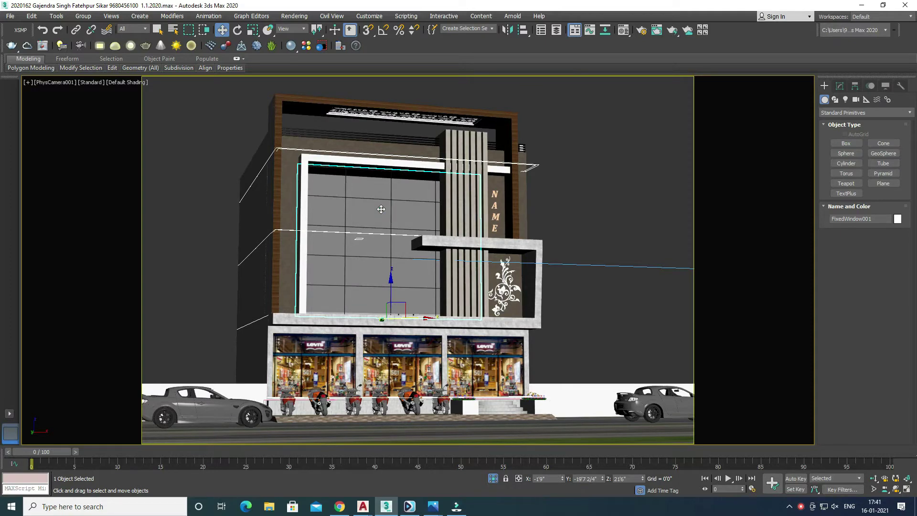
Set the V-Ray GI irradiance map Current preset to Very low in Render Setup.
click(643, 31)
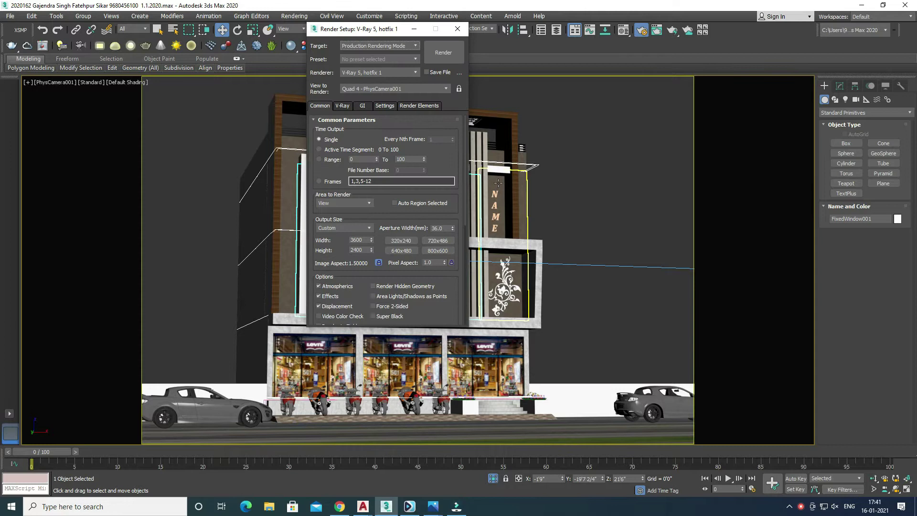
click(352, 107)
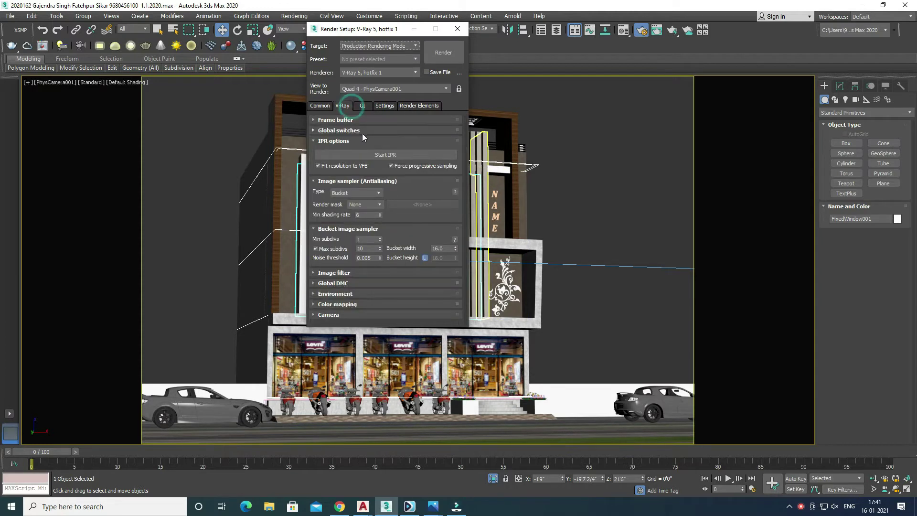
click(366, 140)
click(364, 106)
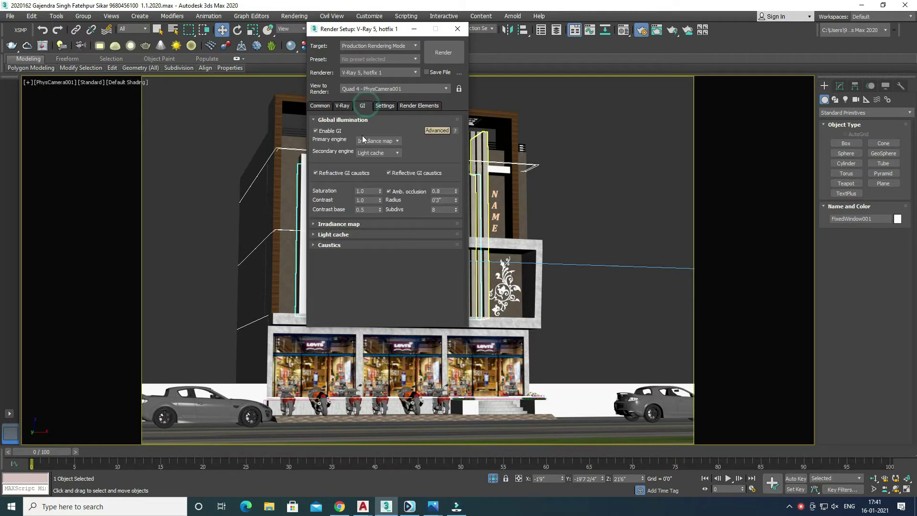
click(368, 228)
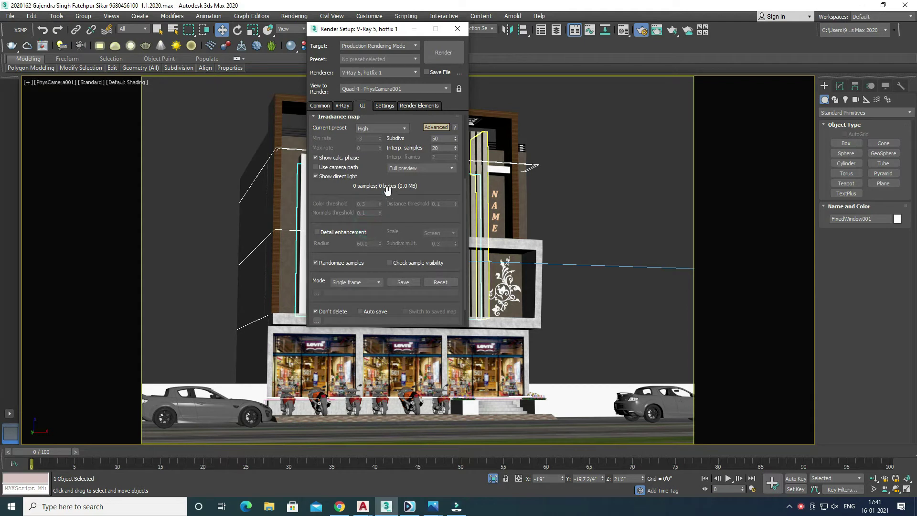
click(390, 128)
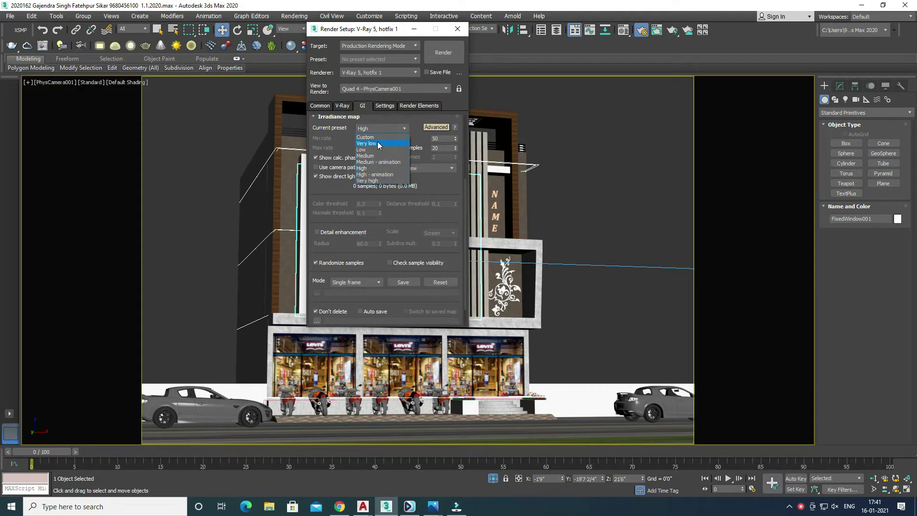
click(380, 143)
click(457, 29)
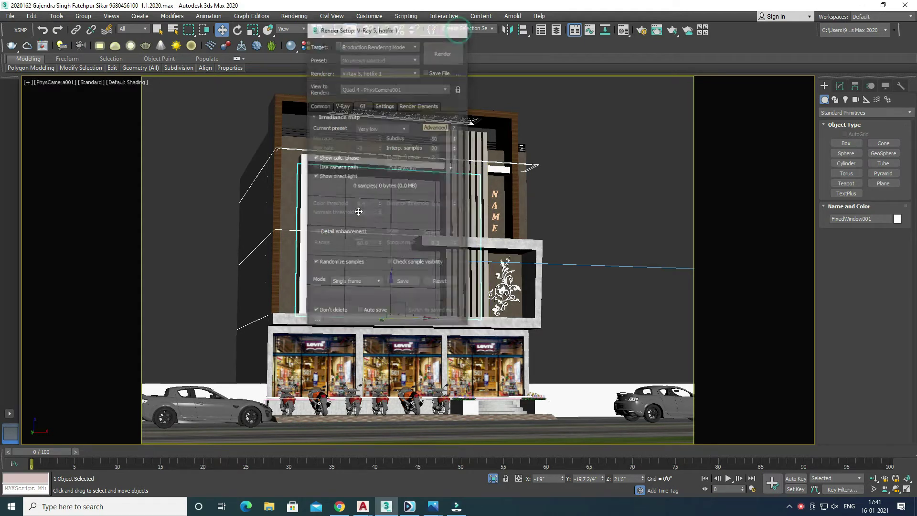
click(333, 195)
click(623, 30)
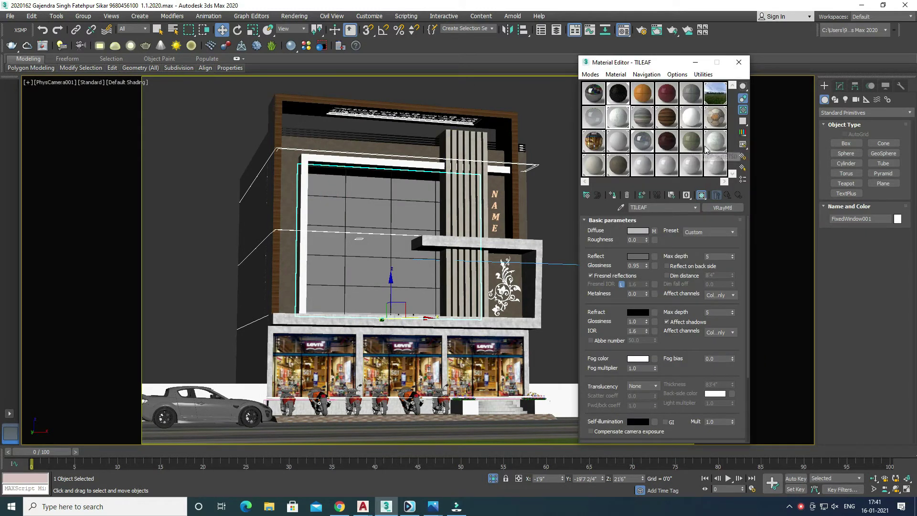
Assign a new Physical Material, 21 - Default, to FixedWindow001, then pick slot 22 - Default.
click(645, 168)
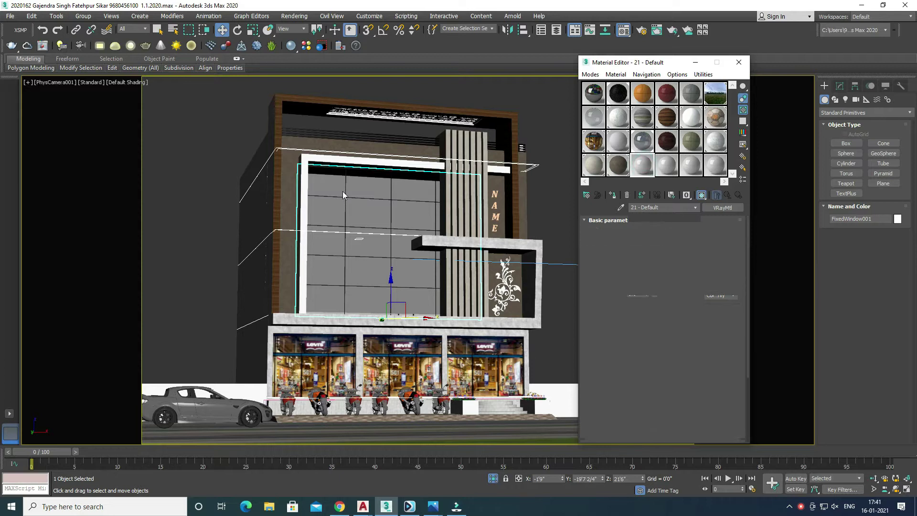
click(332, 190)
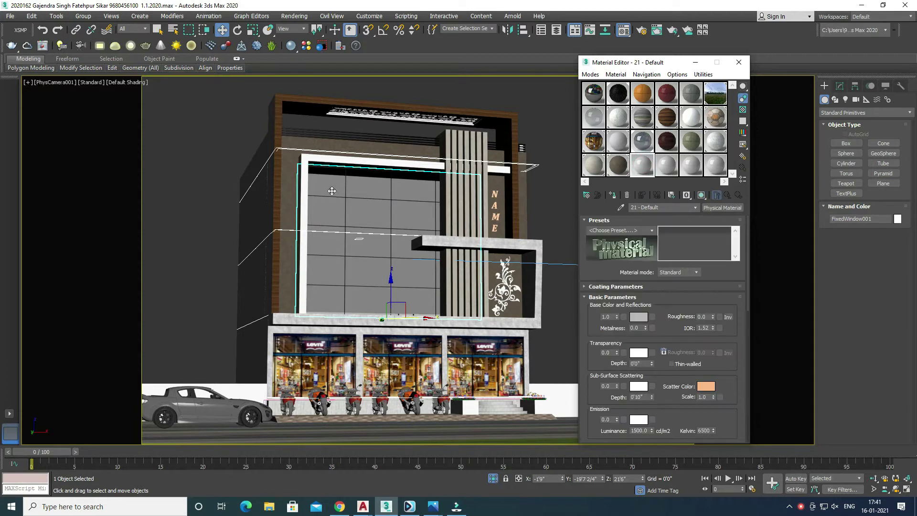
click(612, 195)
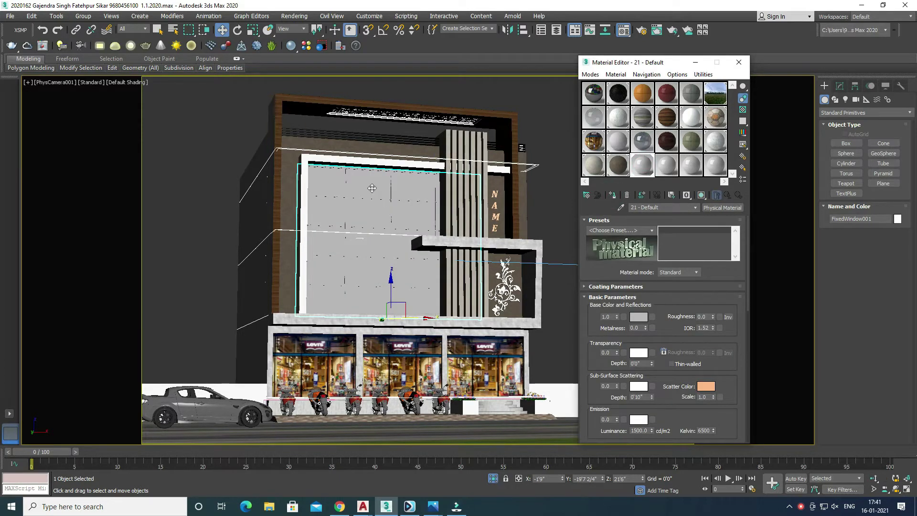
click(666, 166)
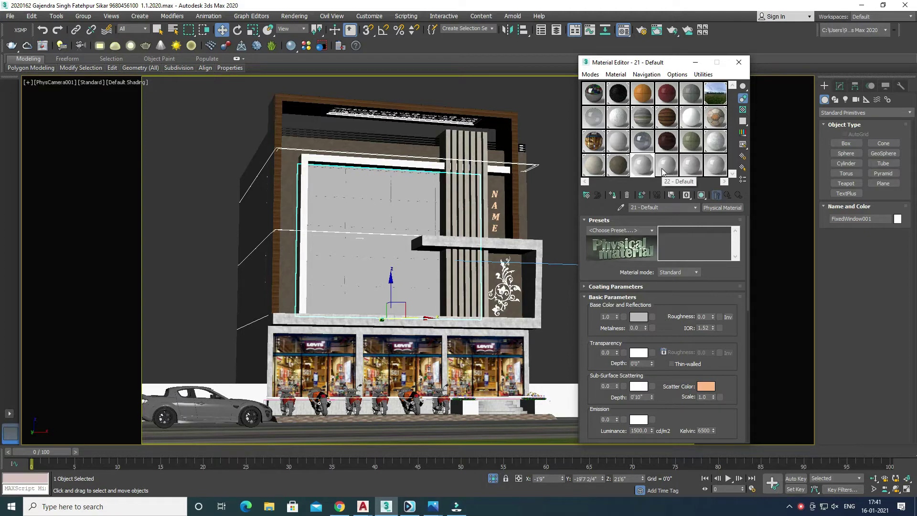
click(722, 208)
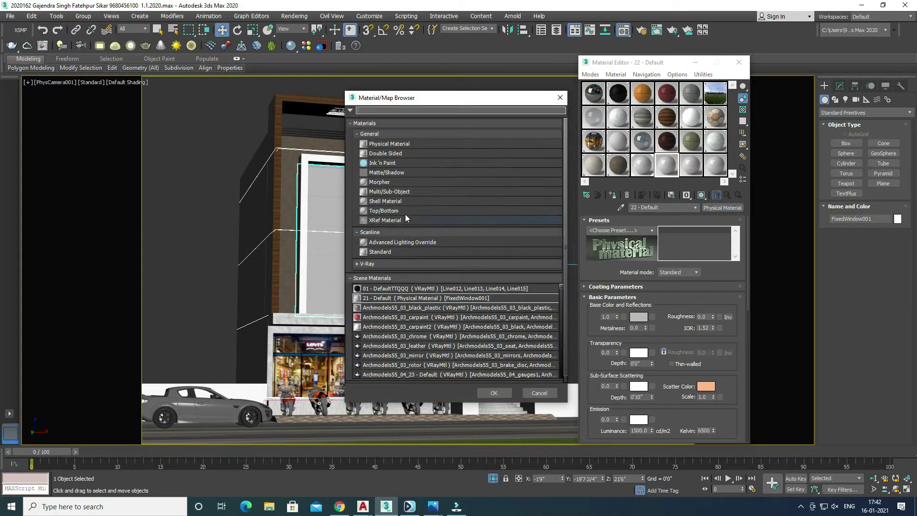
Choose VRayMtl from the V-Ray group as the type for 22 - Default.
click(387, 264)
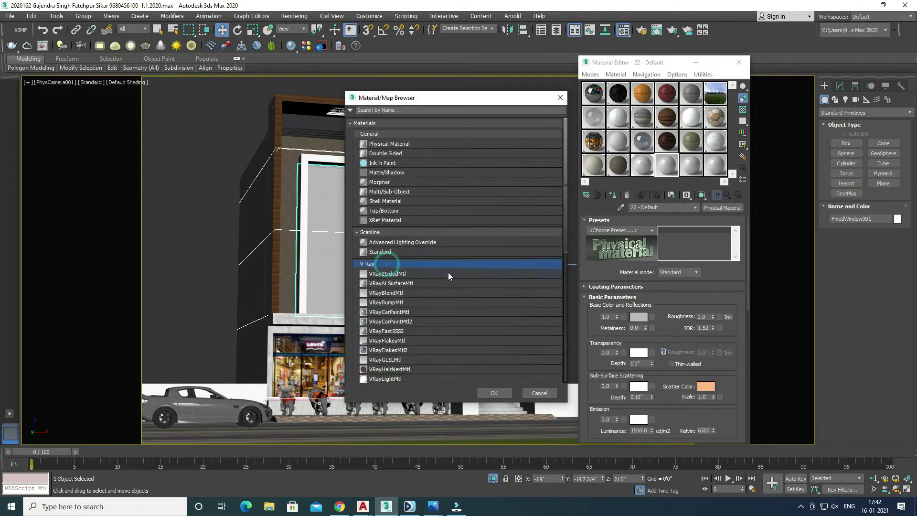
scroll(430, 296, down, 2)
click(384, 364)
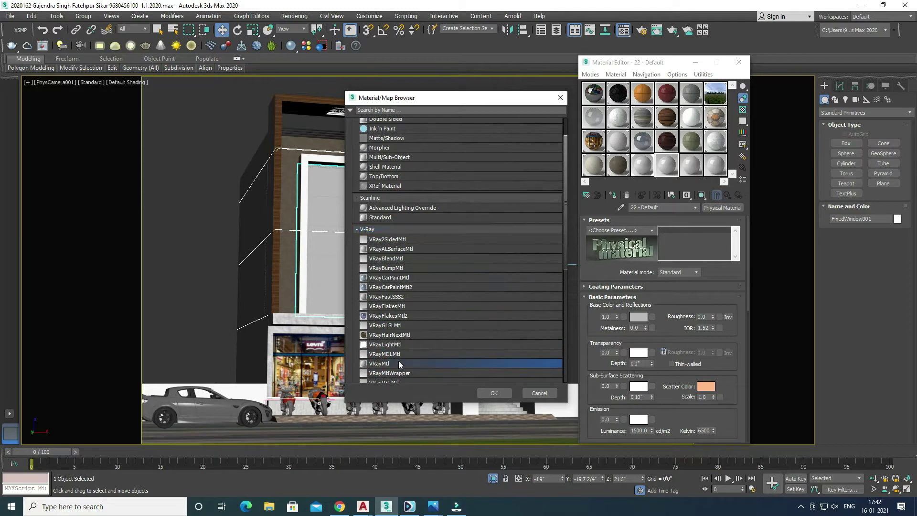
click(496, 393)
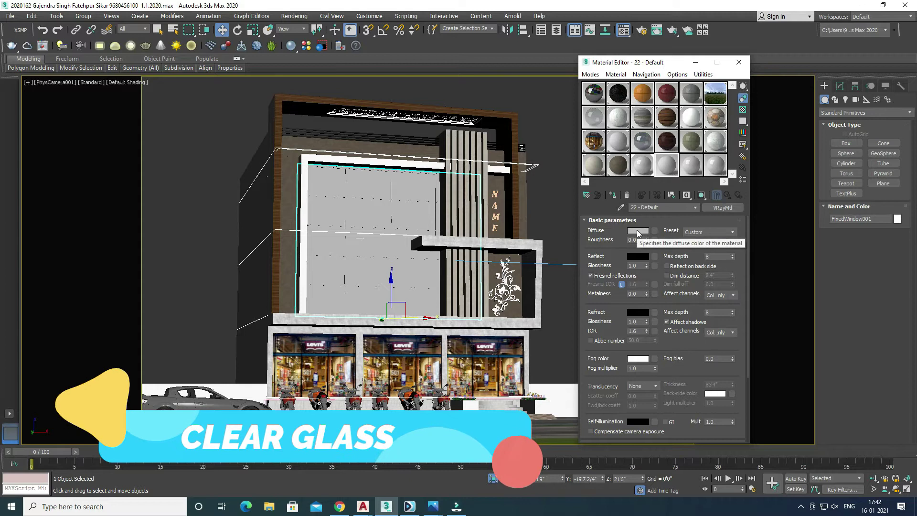
Set the VRayMtl Reflect colour to near-white, Value 245.
click(639, 257)
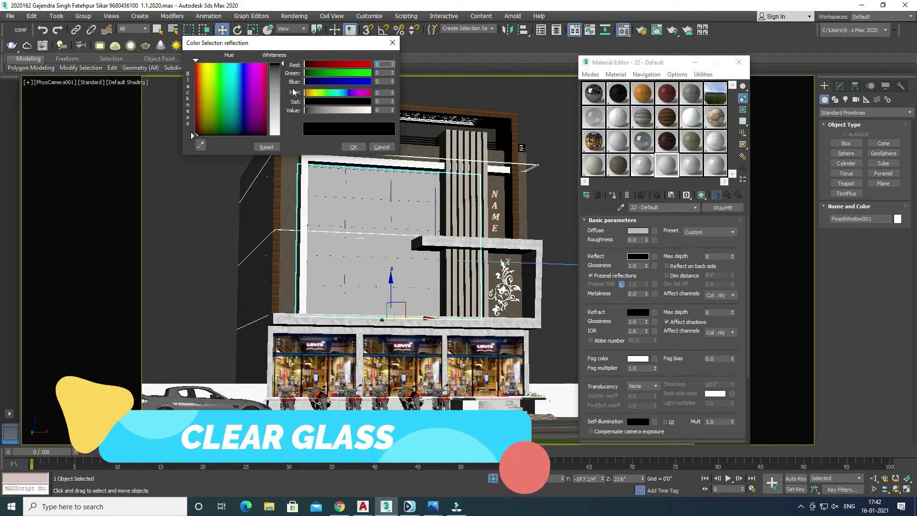
drag(392, 110, 389, 112)
text(255)
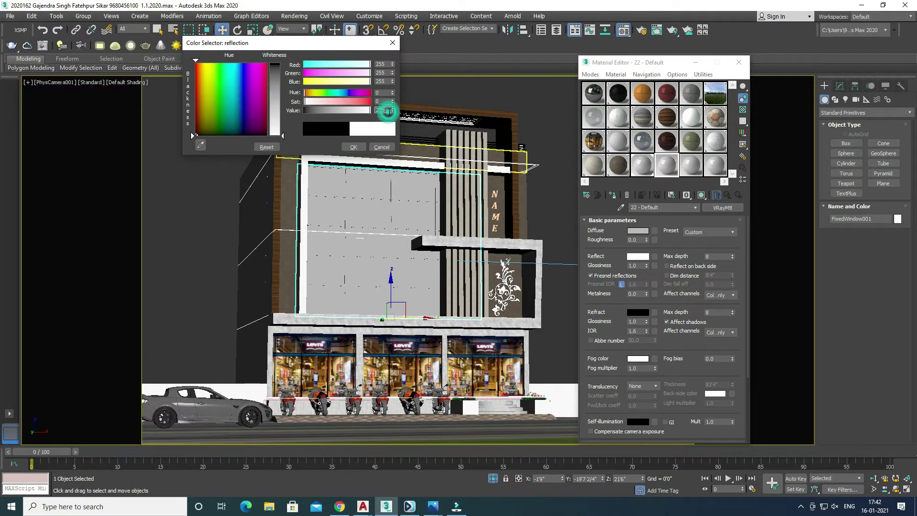
text(2)
key(Return)
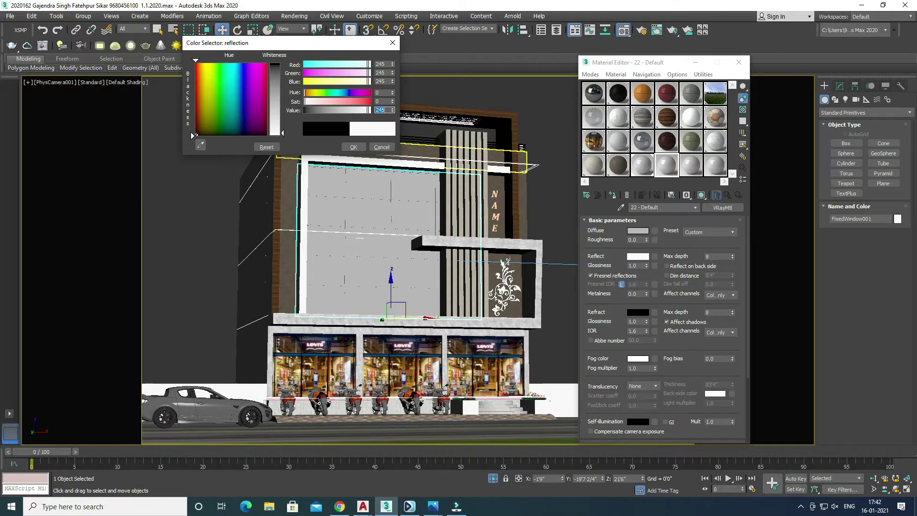
click(354, 147)
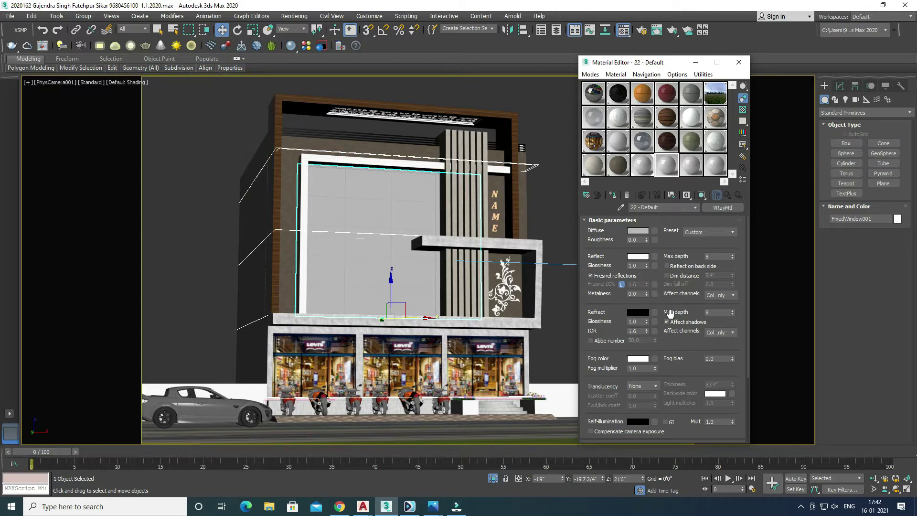
Preview the glass on an enlarged sample, shade it in the viewport, and open the render window.
double_click(665, 167)
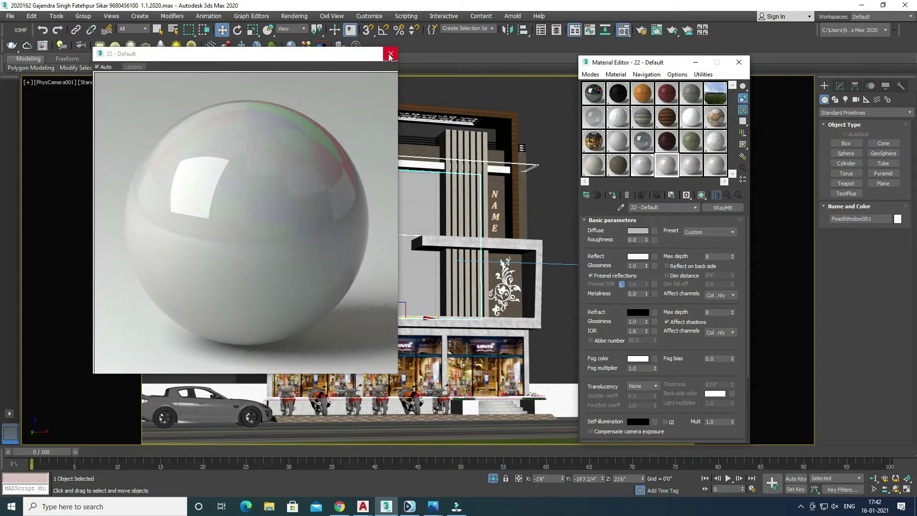
click(390, 55)
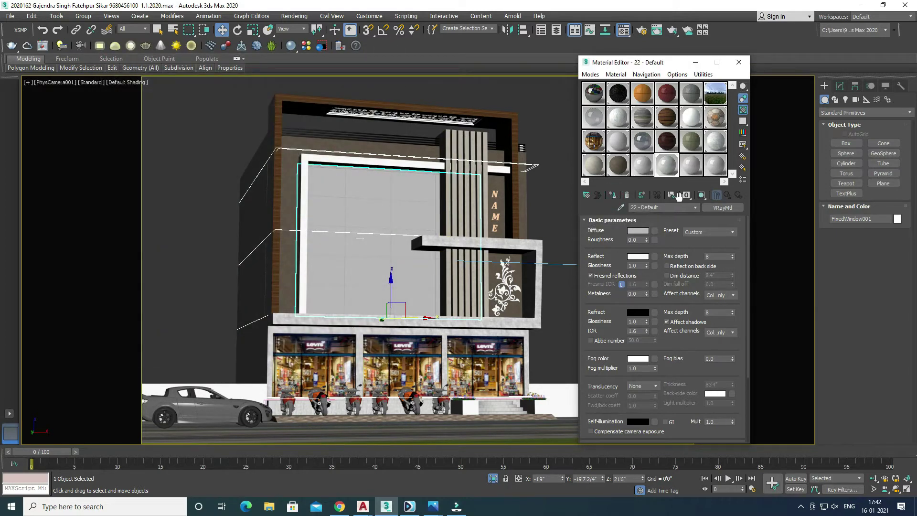
click(701, 195)
click(384, 206)
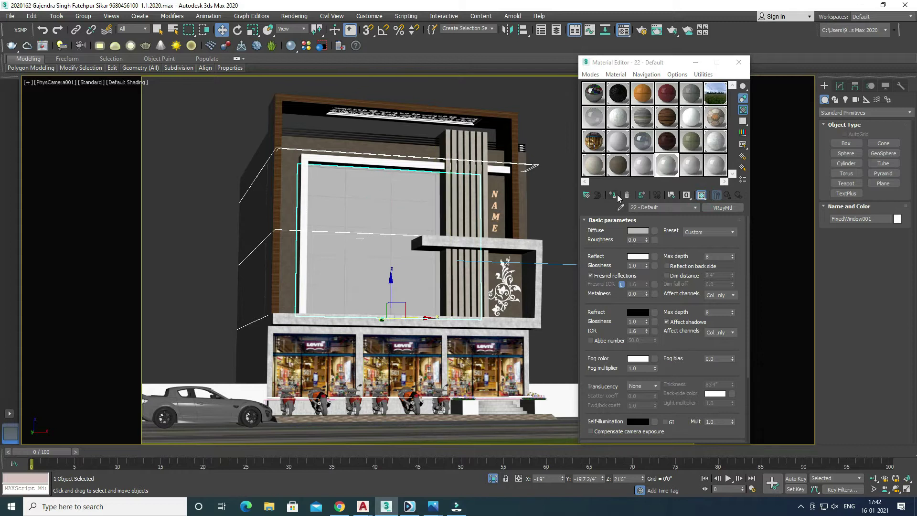
click(701, 195)
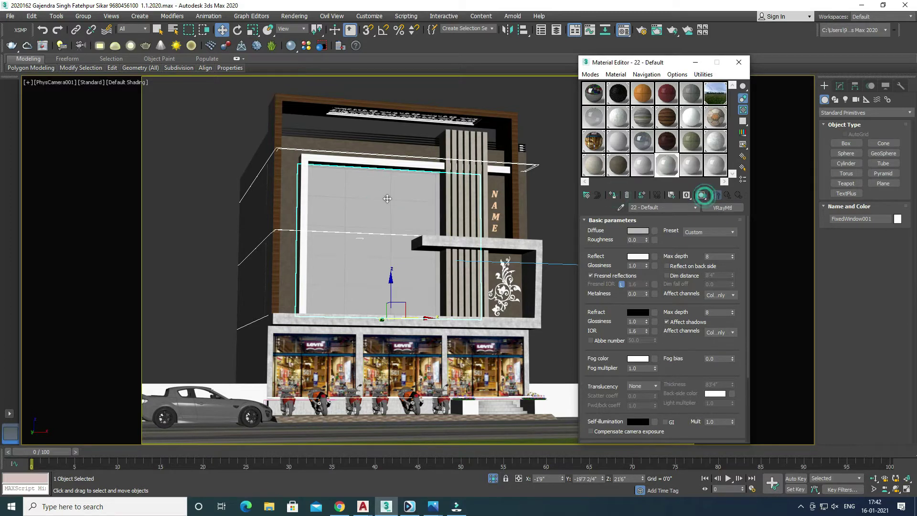
click(657, 30)
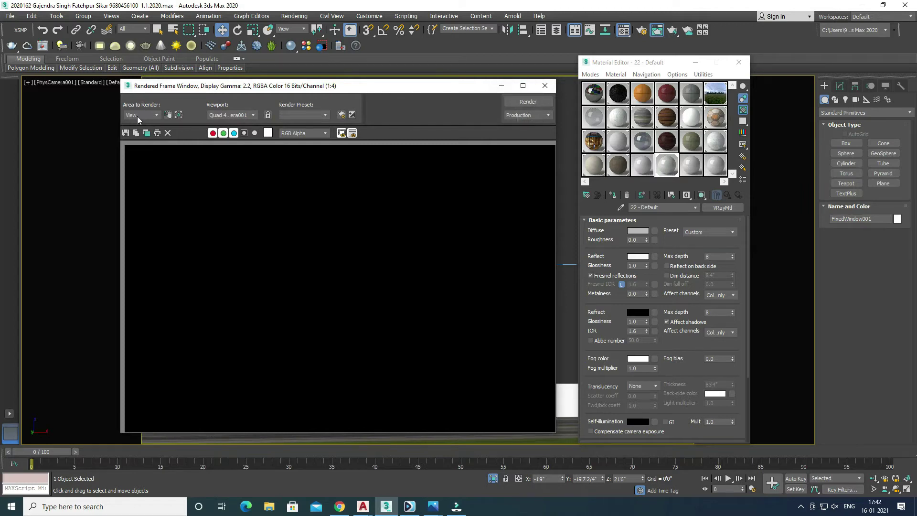
Launch a V-Ray test render through PhysCamera001.
click(528, 101)
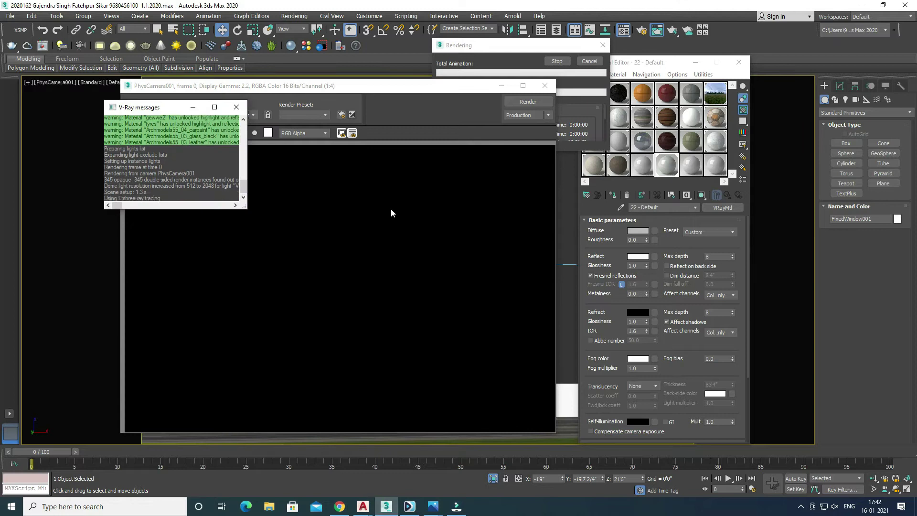
click(634, 258)
Set the VRayMtl Refract colour to near-white, Value 245, for transparent glass.
click(382, 147)
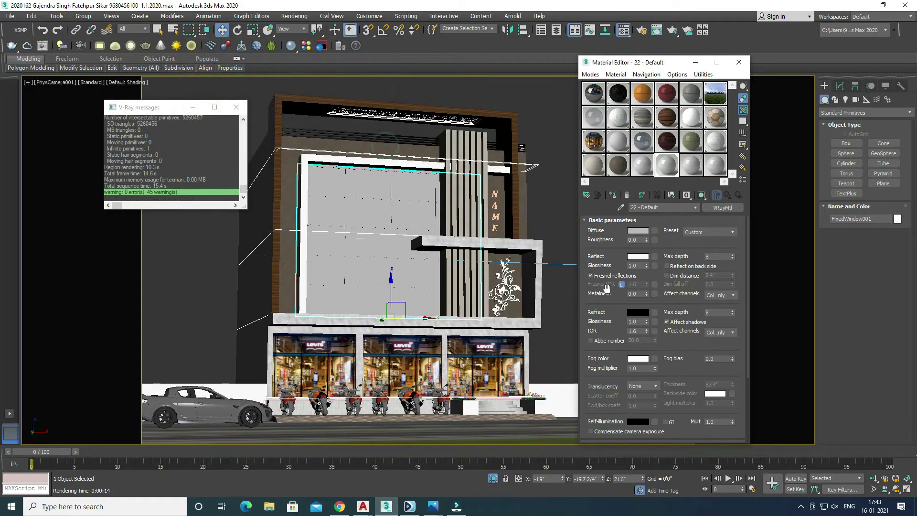
click(637, 313)
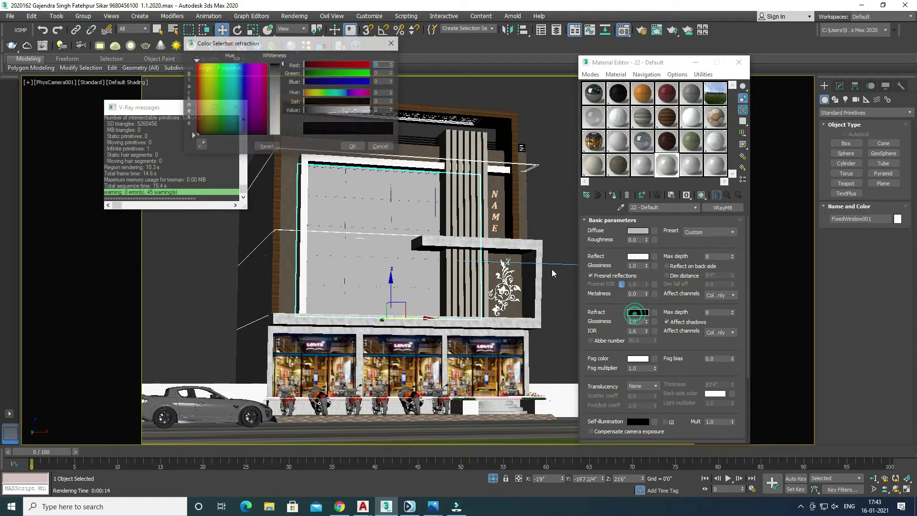
drag(279, 101, 280, 132)
double_click(384, 110)
text(245)
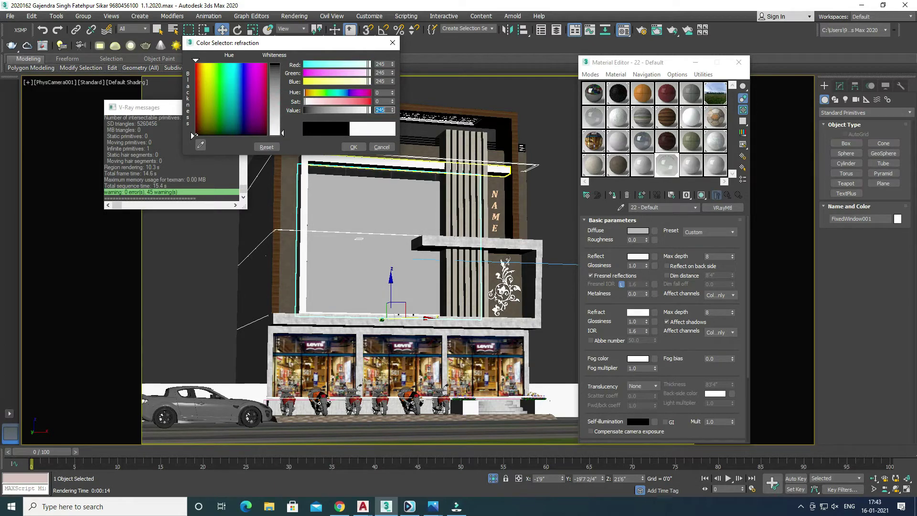
click(353, 146)
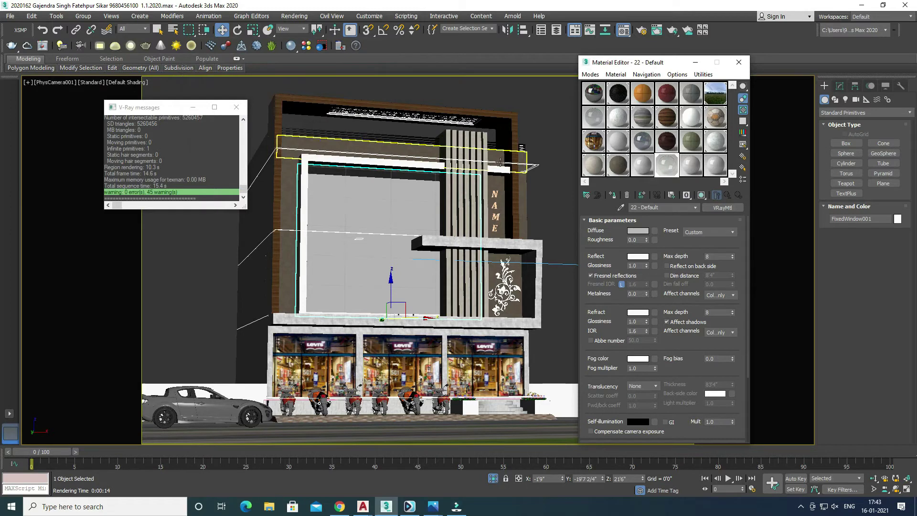
Render a Region test framed around the large upper facade window.
click(657, 34)
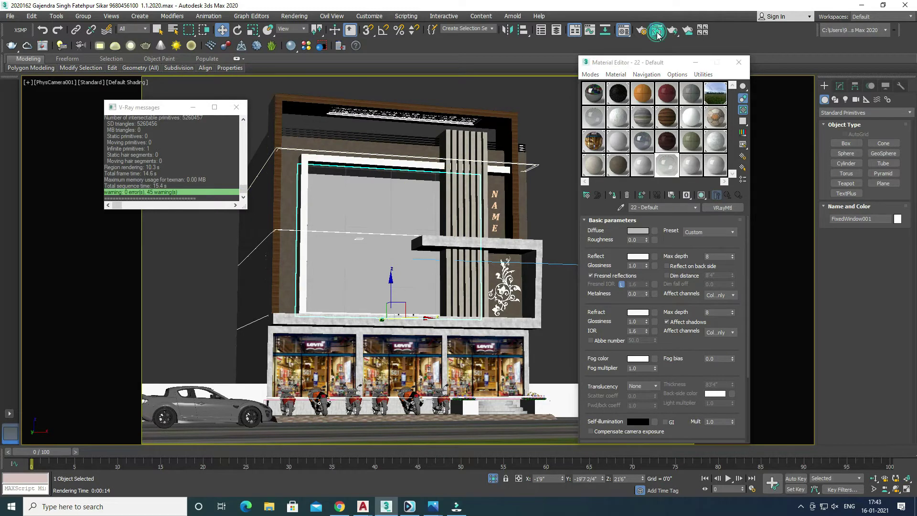
click(133, 137)
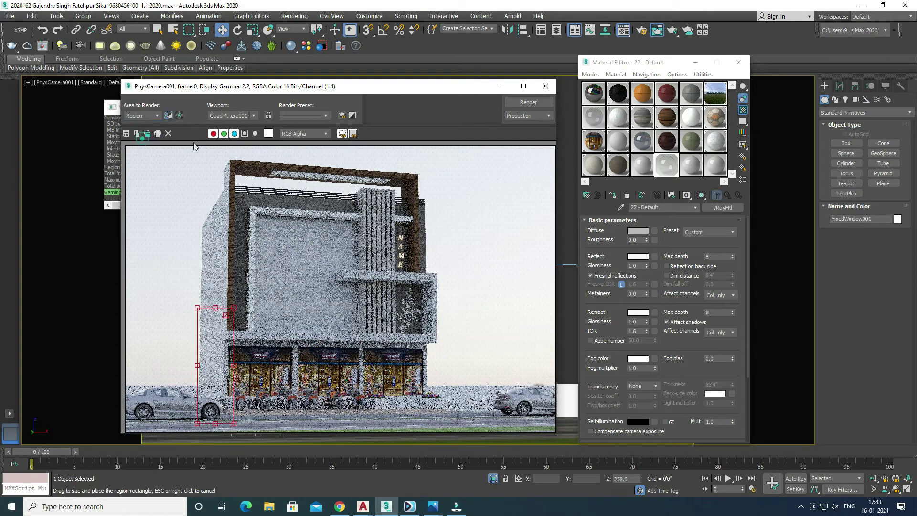
mouse_move(204, 336)
mouse_down()
mouse_move(253, 261)
mouse_move(366, 268)
mouse_up()
drag(306, 326, 306, 330)
click(533, 104)
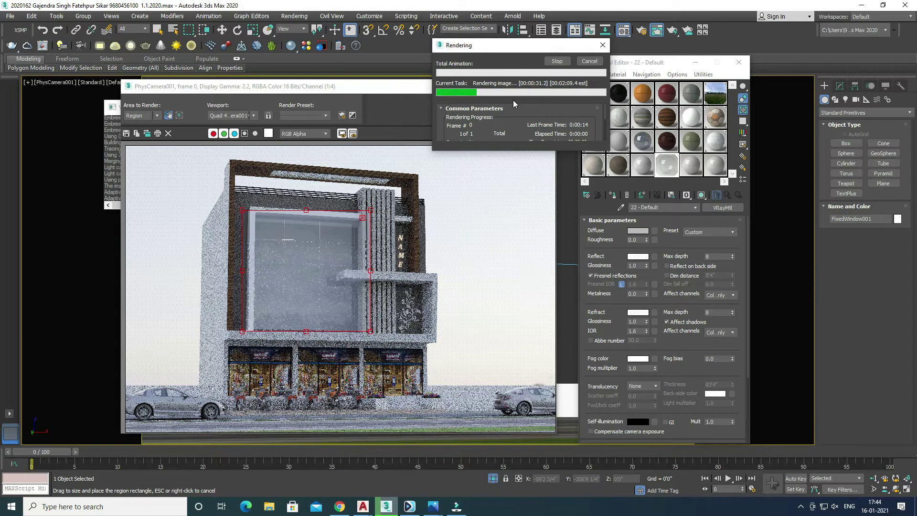
key(Escape)
click(530, 85)
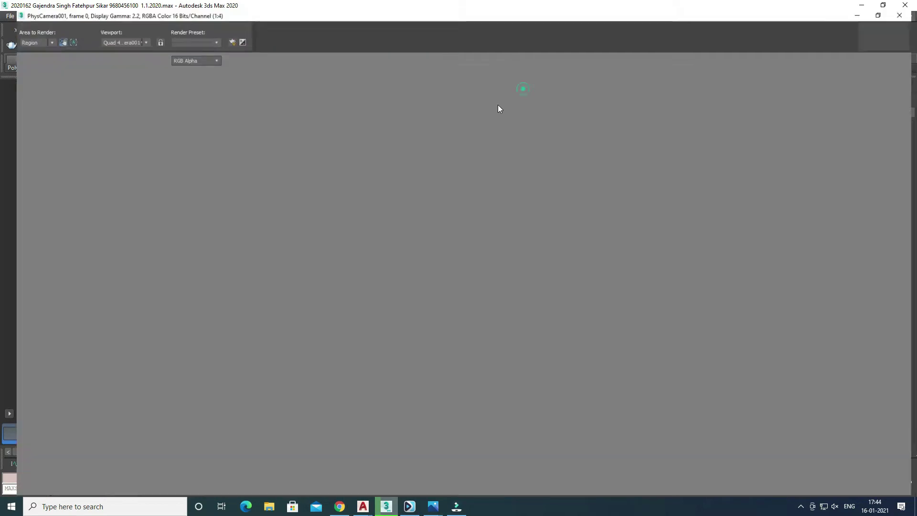
scroll(424, 239, up, 2)
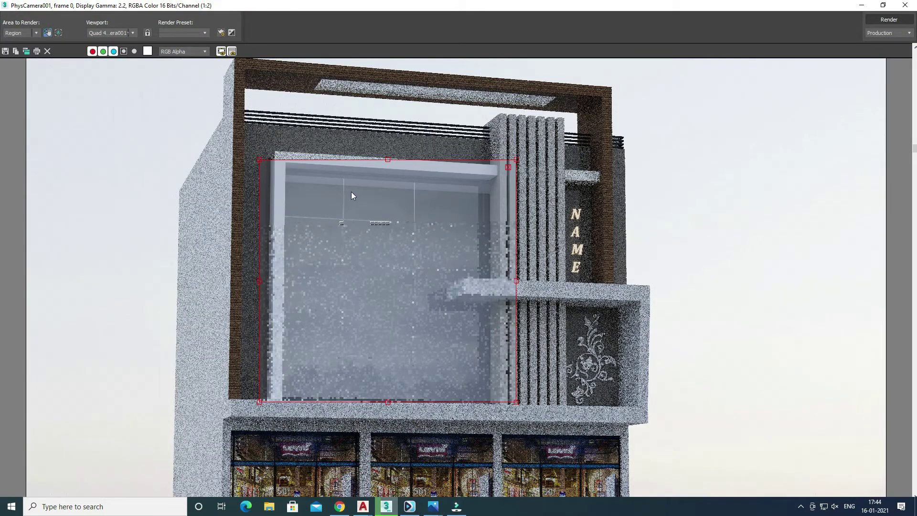
scroll(350, 193, up, 1)
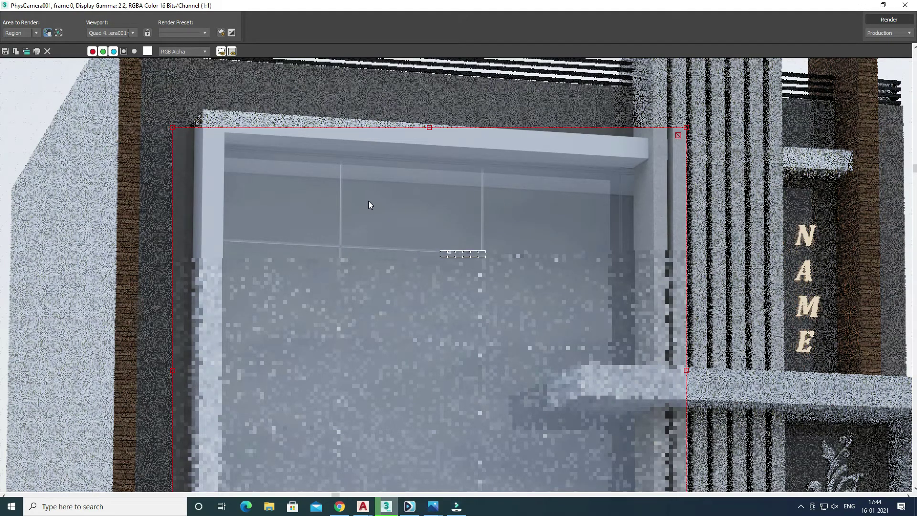
scroll(369, 202, down, 1)
scroll(376, 202, down, 1)
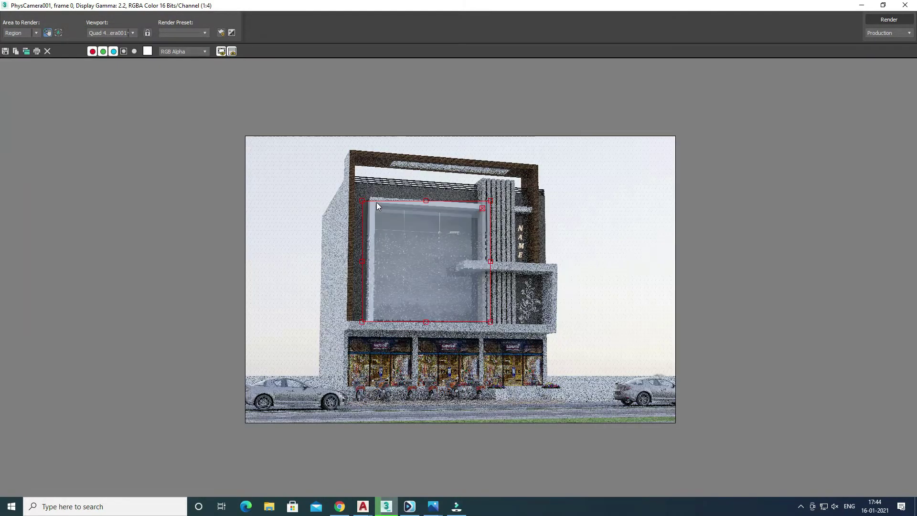
scroll(425, 210, up, 1)
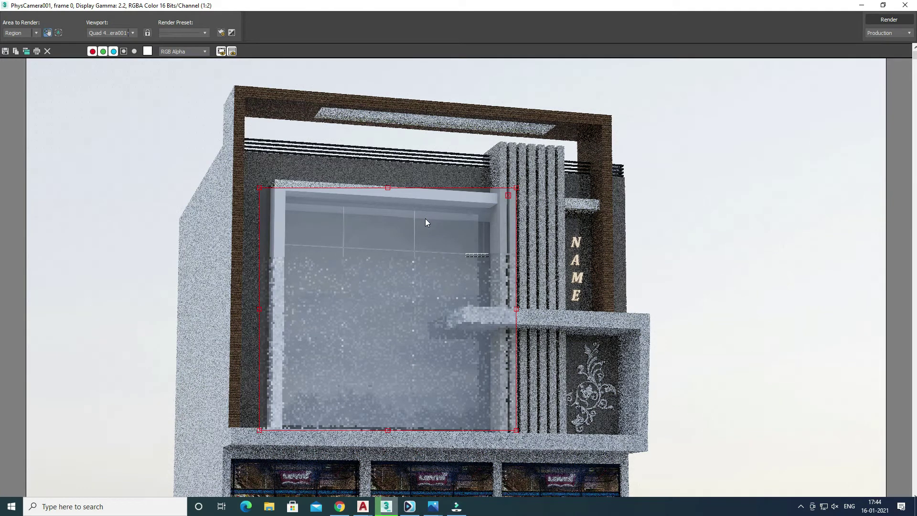
scroll(425, 221, up, 1)
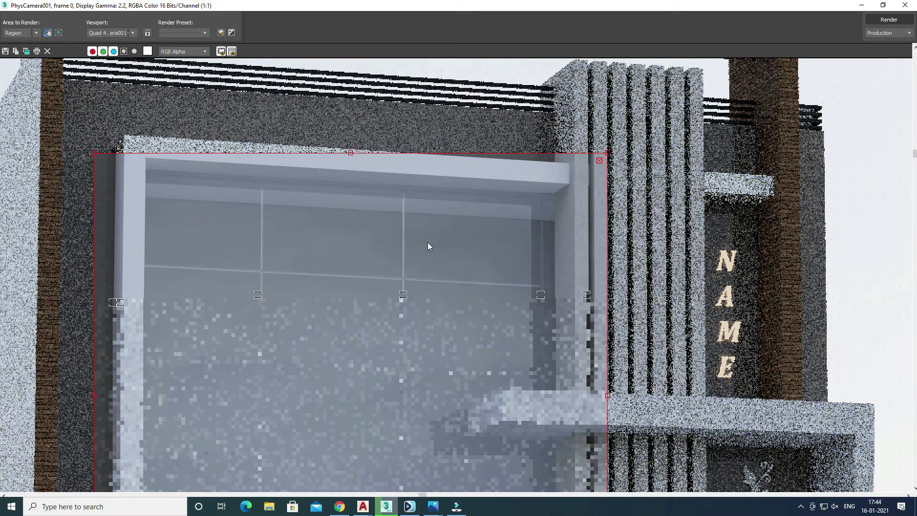
scroll(423, 244, down, 1)
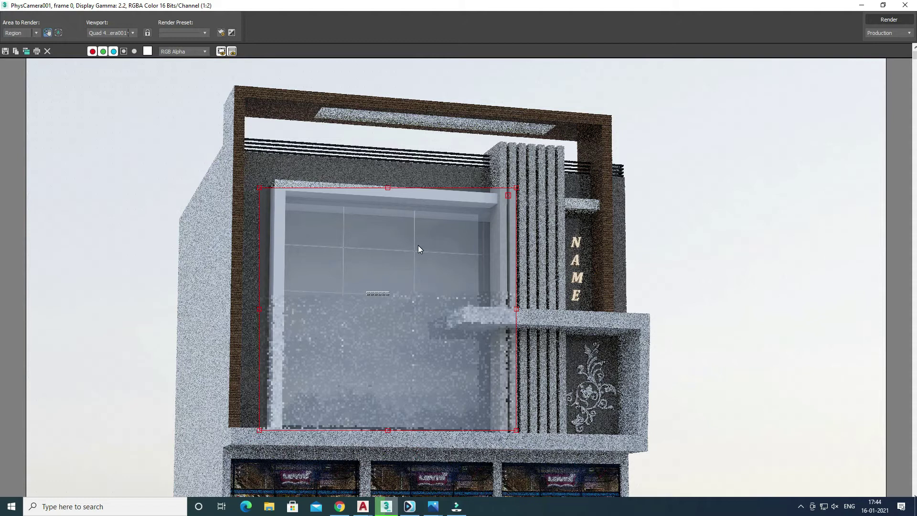
scroll(405, 249, down, 2)
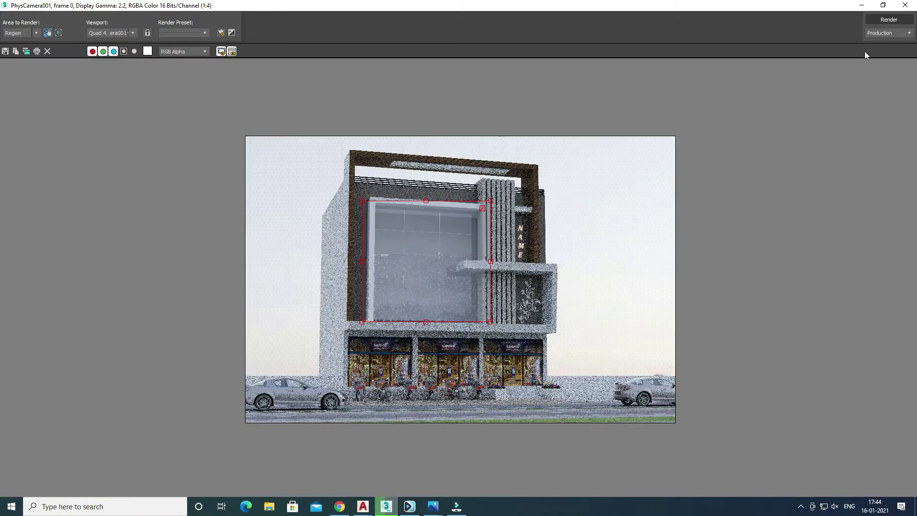
click(883, 4)
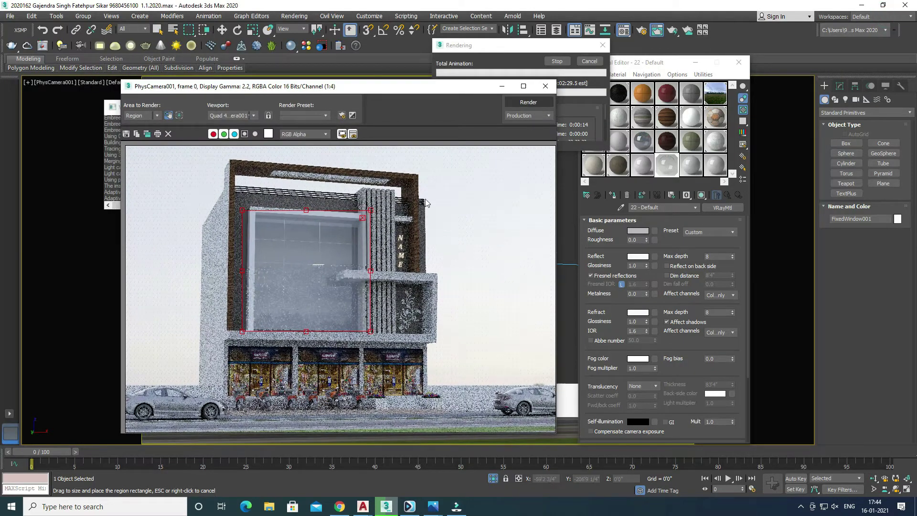
Monitor the facade window region render until it finishes at 0:02:34, showing pale grey glass.
click(470, 63)
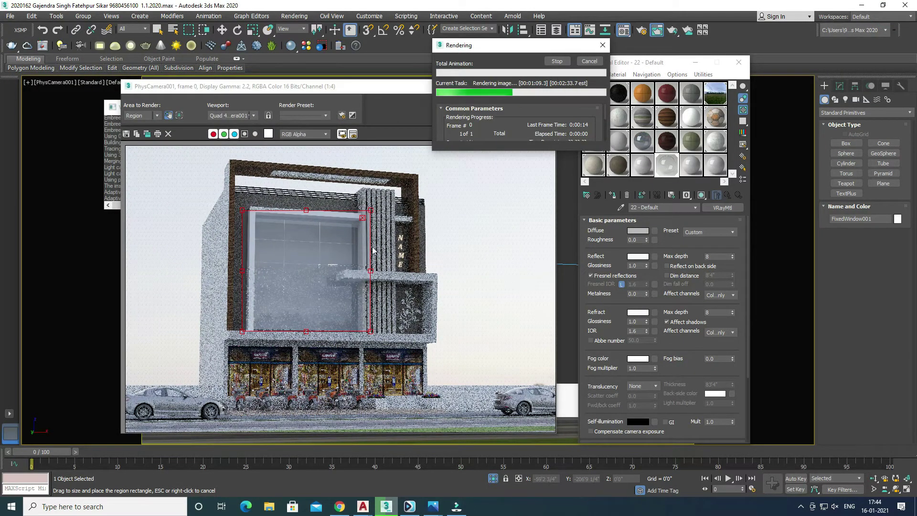
click(307, 239)
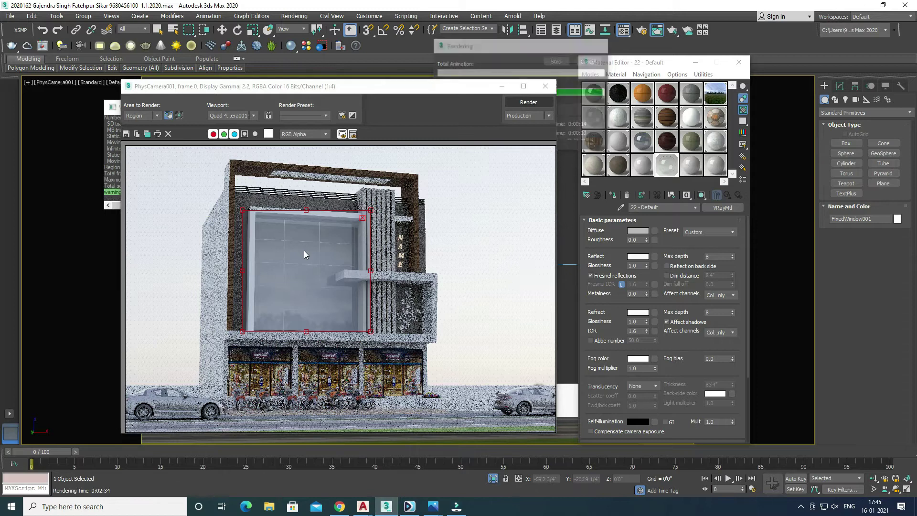
Set the glass material's Reflect and Refract Glossiness both to 0.92.
click(501, 87)
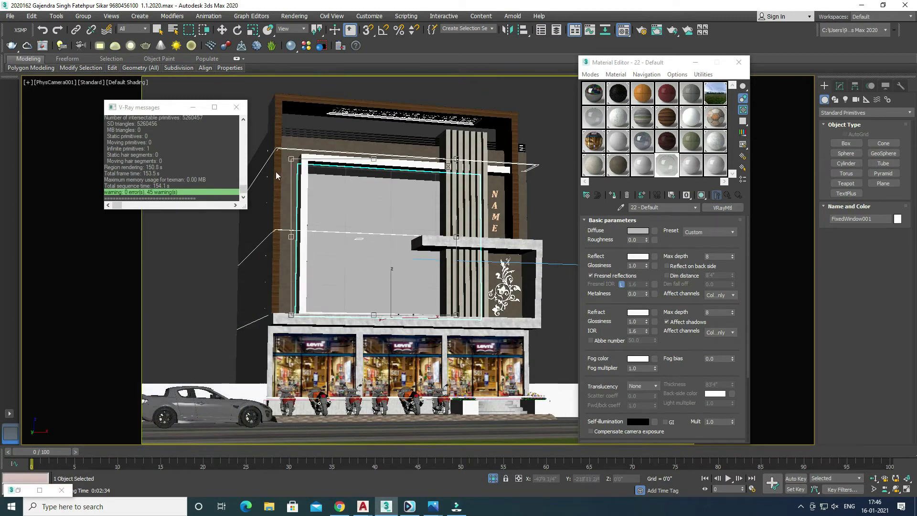
click(241, 107)
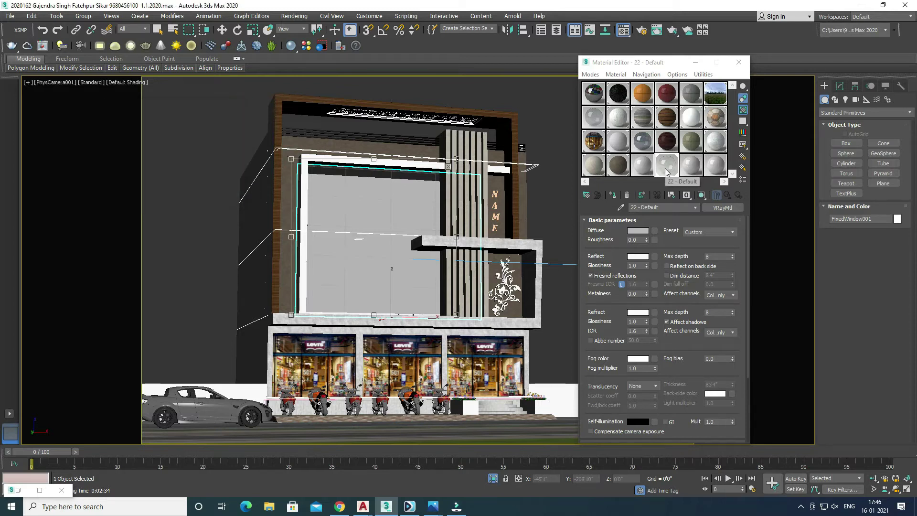
click(687, 168)
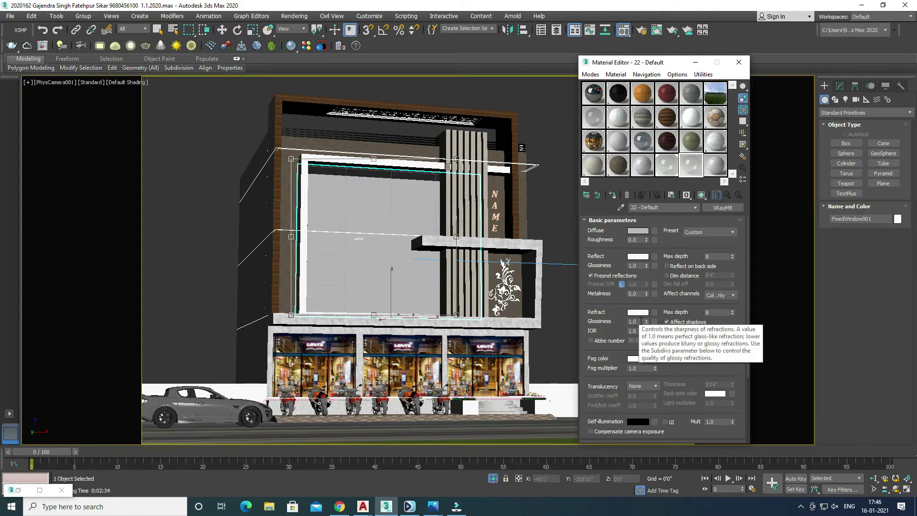
double_click(643, 265)
text(.92)
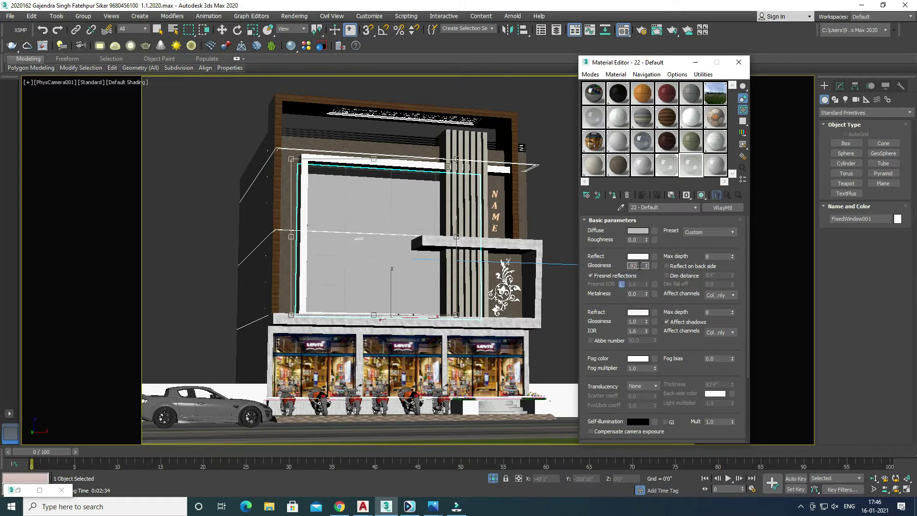
key(Return)
double_click(641, 321)
text(.92)
Assign the glass to FixedWindow001, renamed as 22 - DefaultD, and close the Material Editor.
click(613, 195)
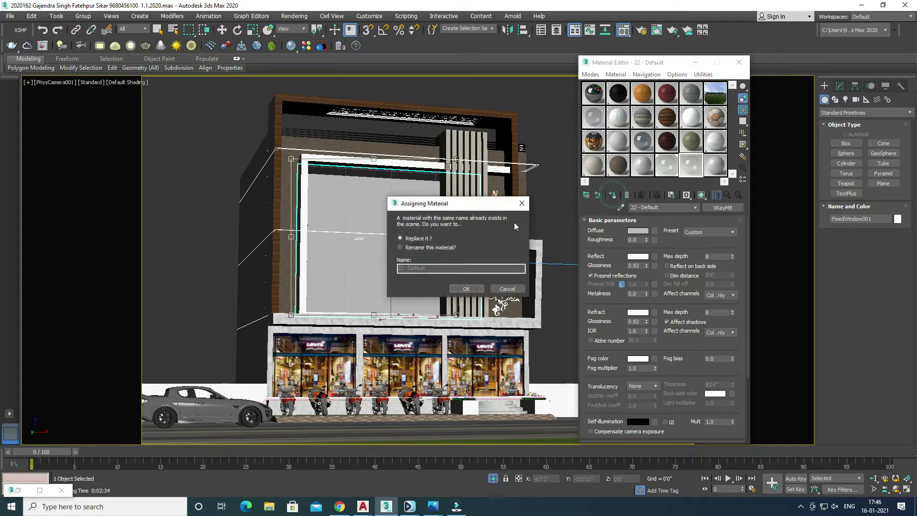
click(430, 247)
click(433, 272)
text(DefaultD)
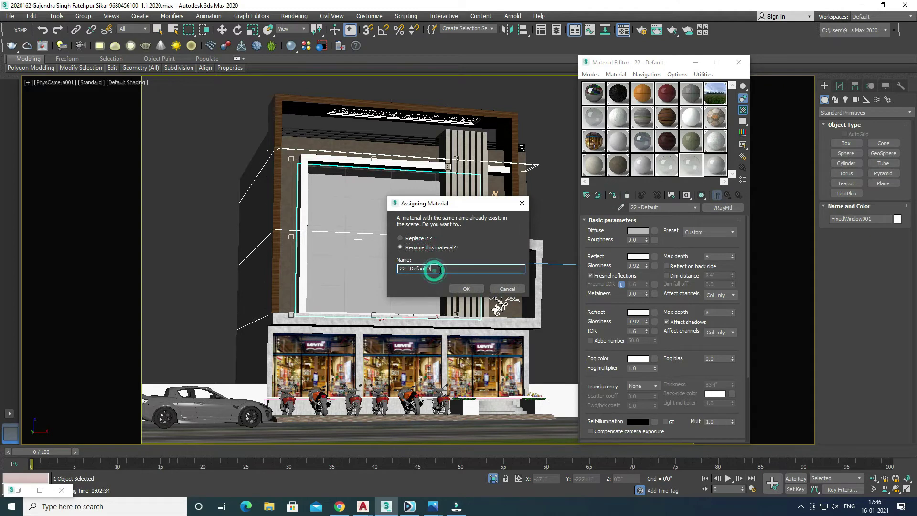
click(465, 289)
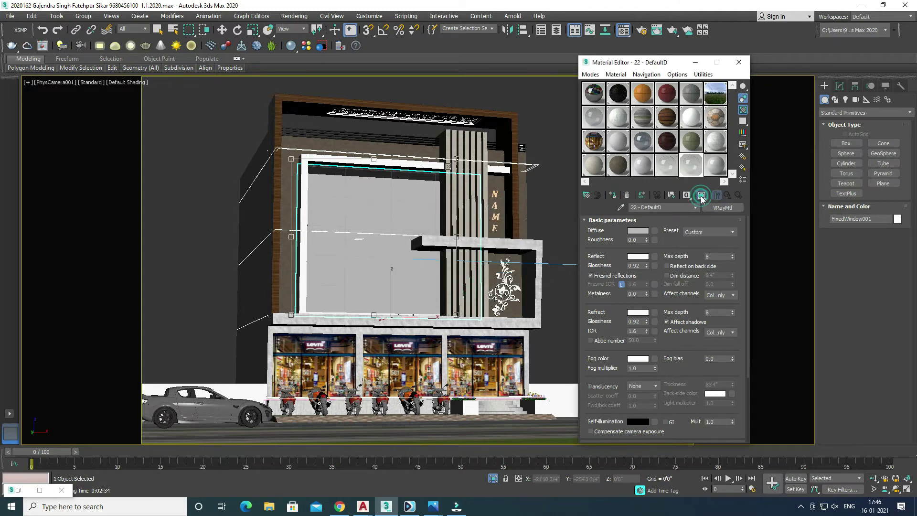
click(739, 62)
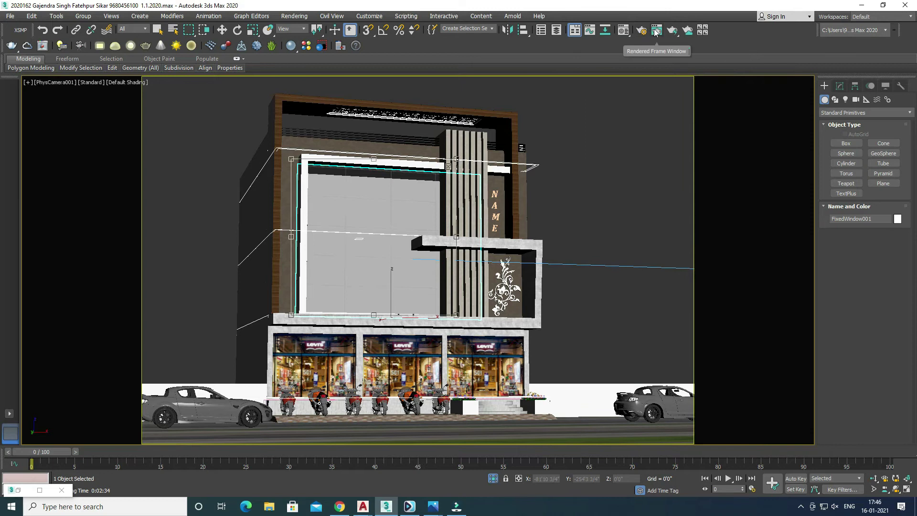
click(652, 32)
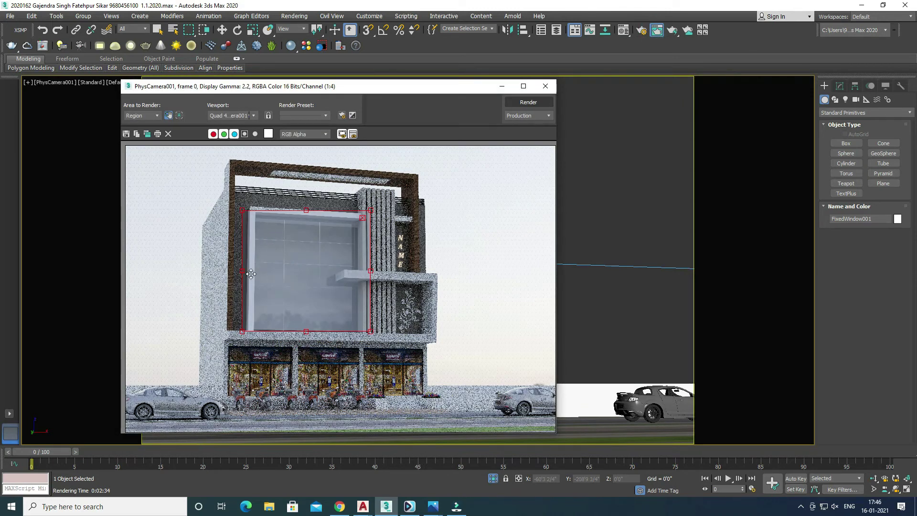
drag(242, 271, 284, 269)
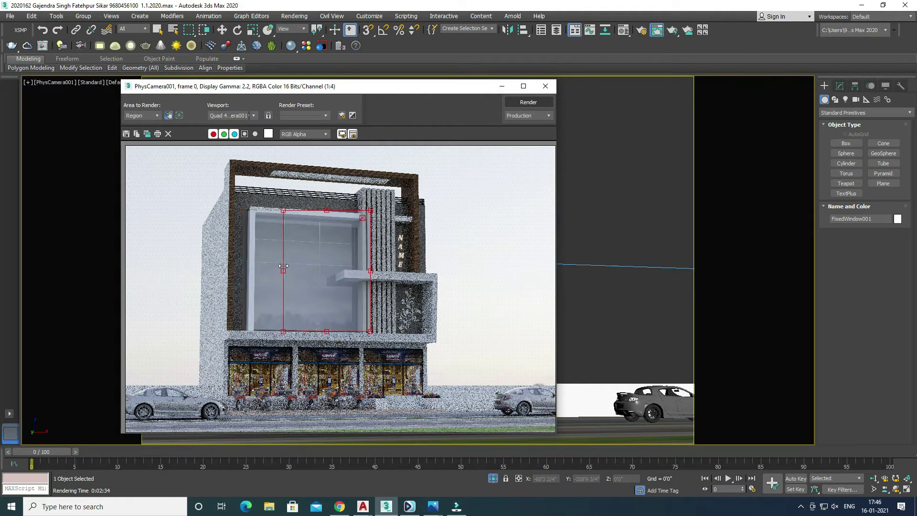
mouse_move(370, 270)
mouse_down()
mouse_move(316, 273)
mouse_move(370, 272)
mouse_up()
click(524, 105)
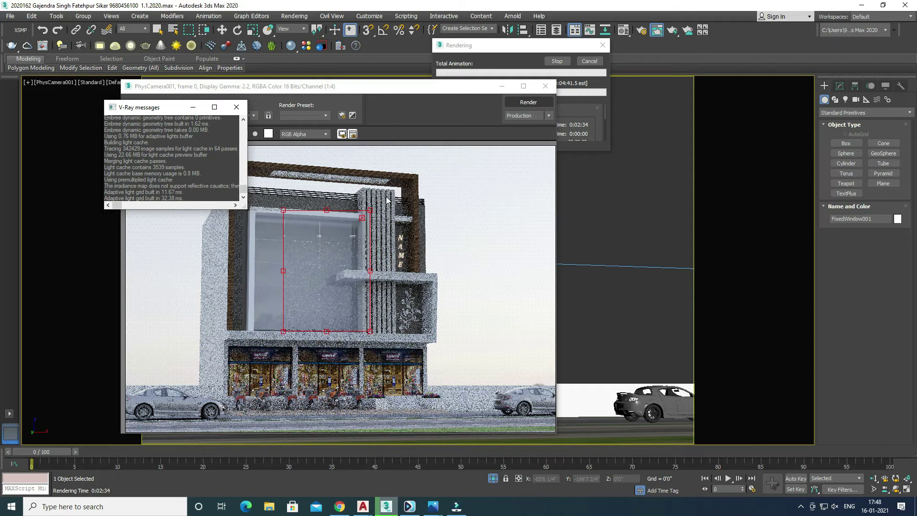
click(329, 237)
scroll(296, 236, up, 1)
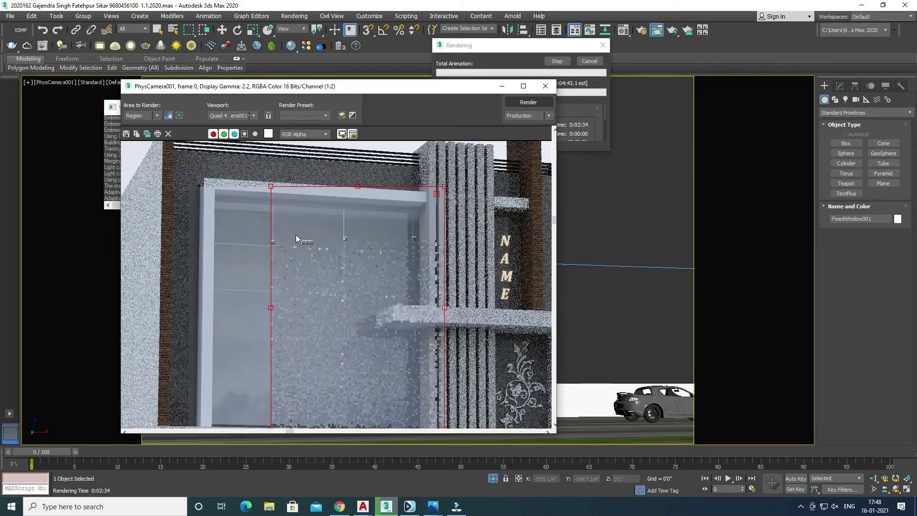
scroll(296, 234, up, 1)
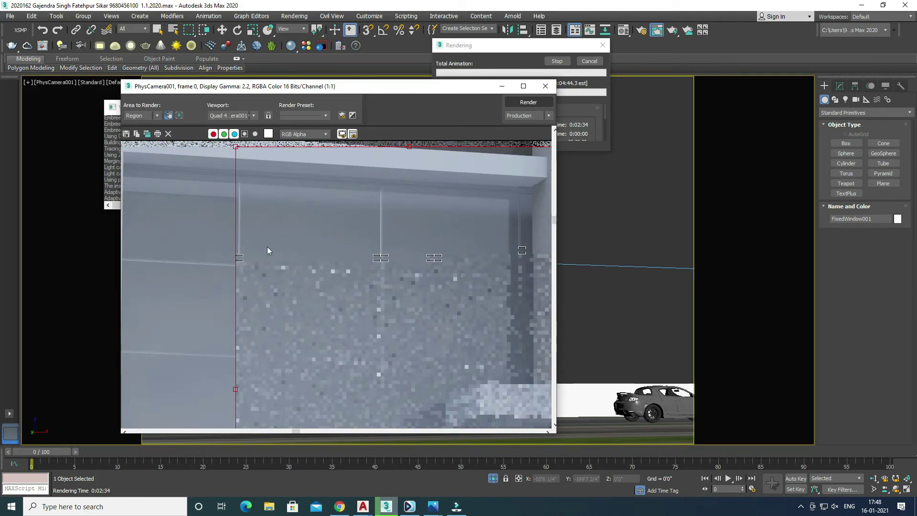
scroll(277, 244, down, 1)
scroll(318, 237, up, 1)
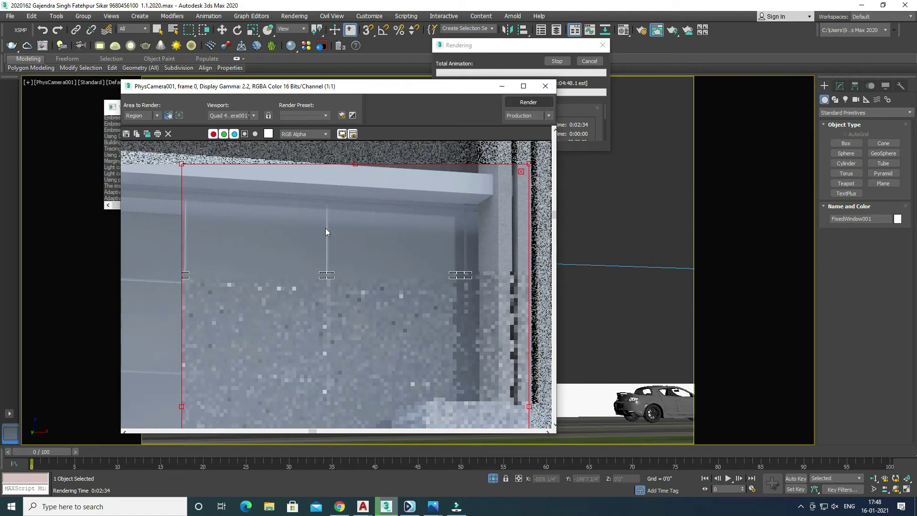
scroll(326, 234, down, 1)
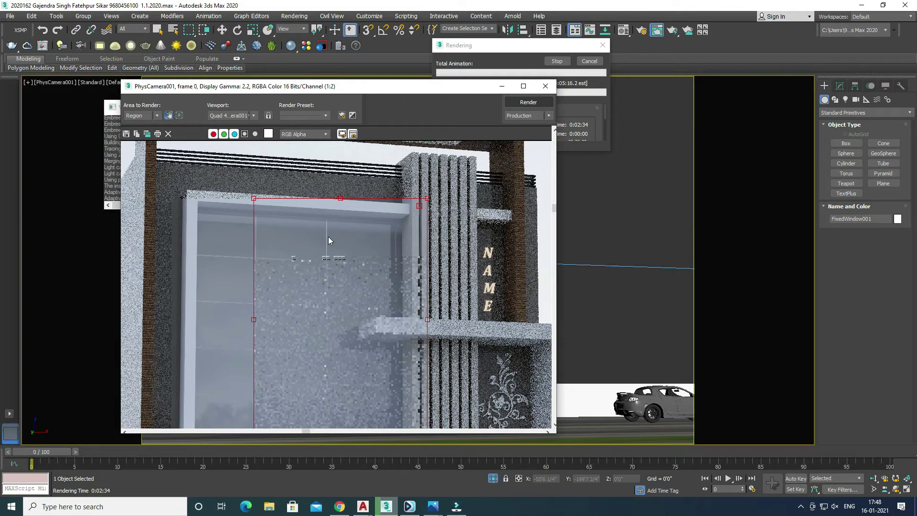
scroll(350, 250, down, 2)
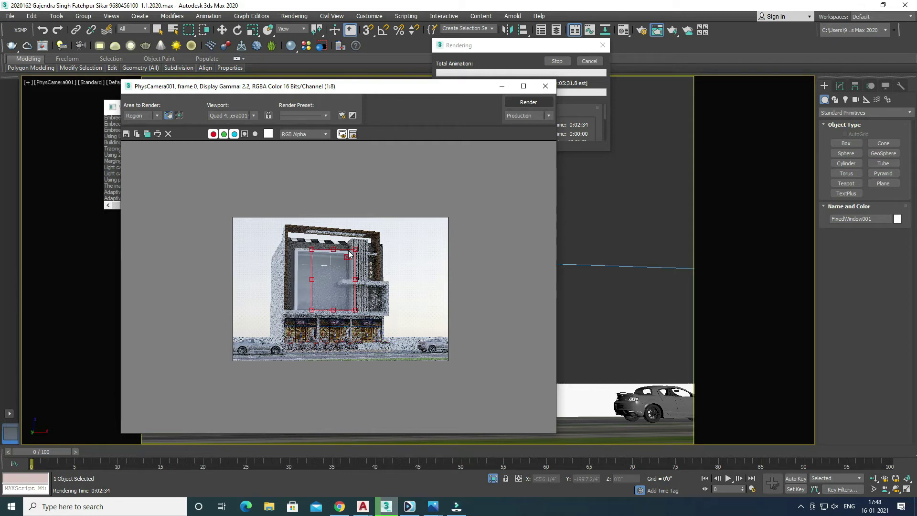
scroll(337, 271, up, 2)
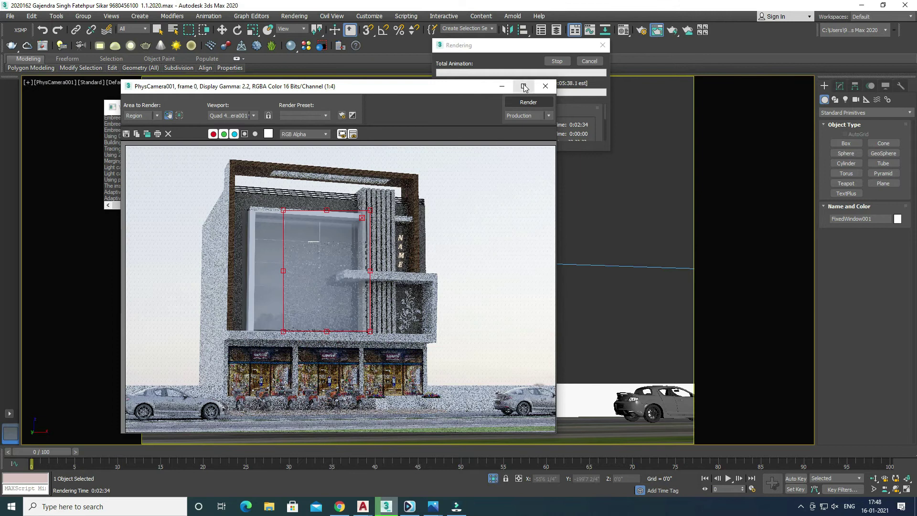
click(523, 86)
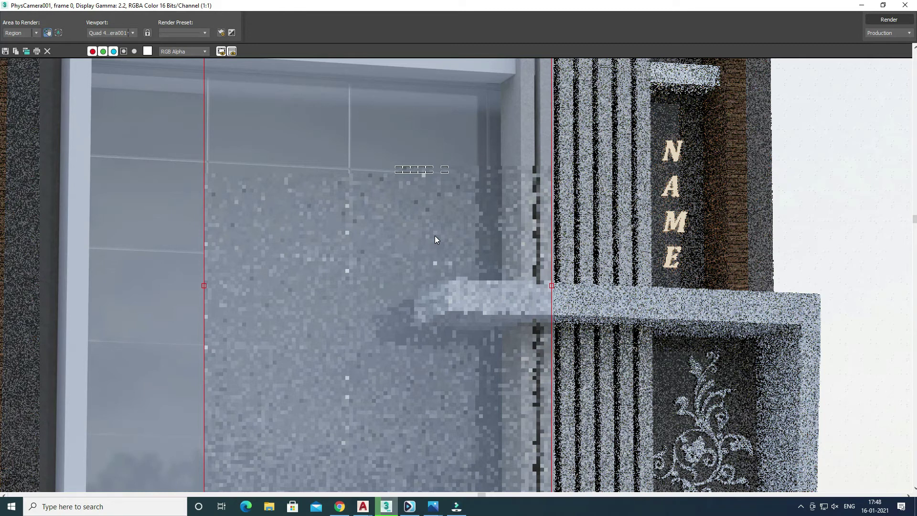
scroll(428, 238, down, 1)
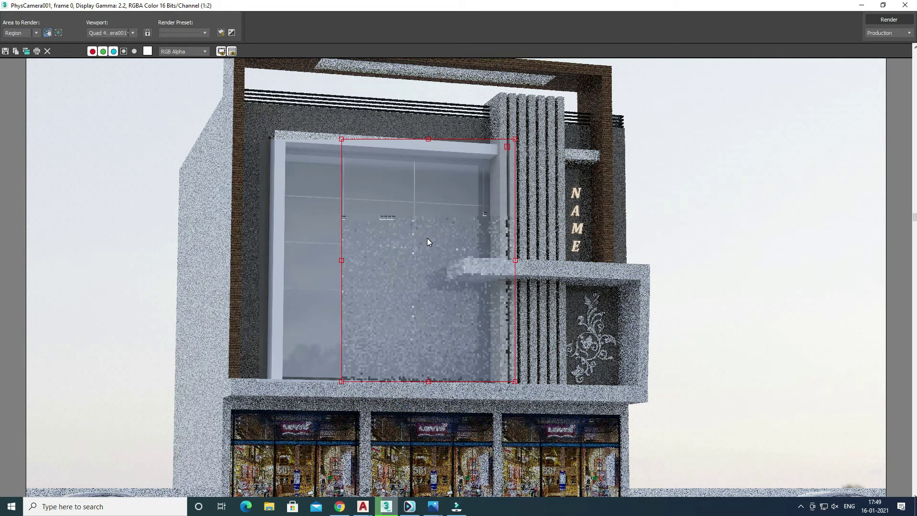
scroll(377, 220, down, 1)
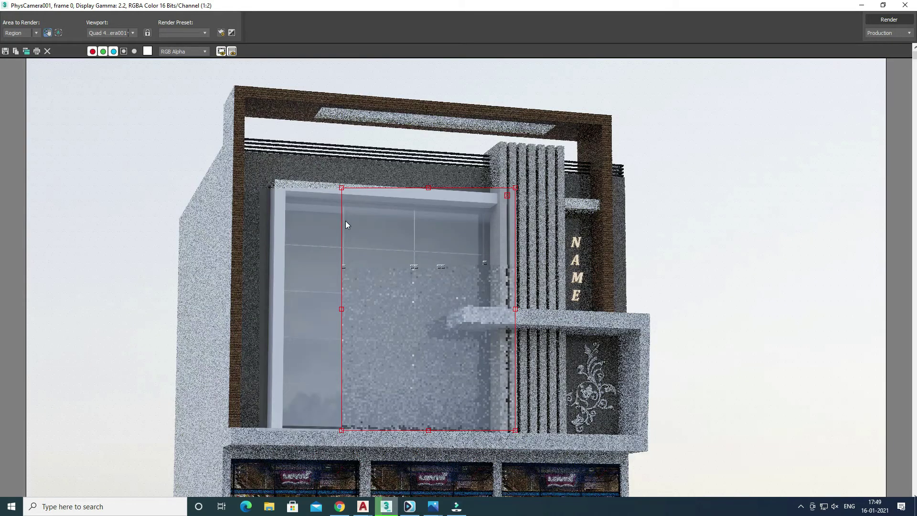
scroll(348, 225, down, 2)
scroll(420, 258, up, 1)
scroll(446, 248, up, 1)
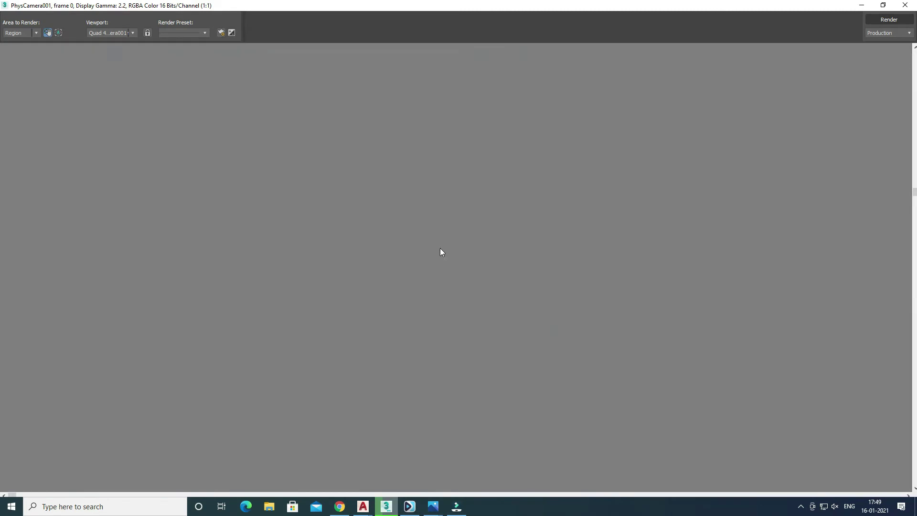
scroll(440, 248, up, 1)
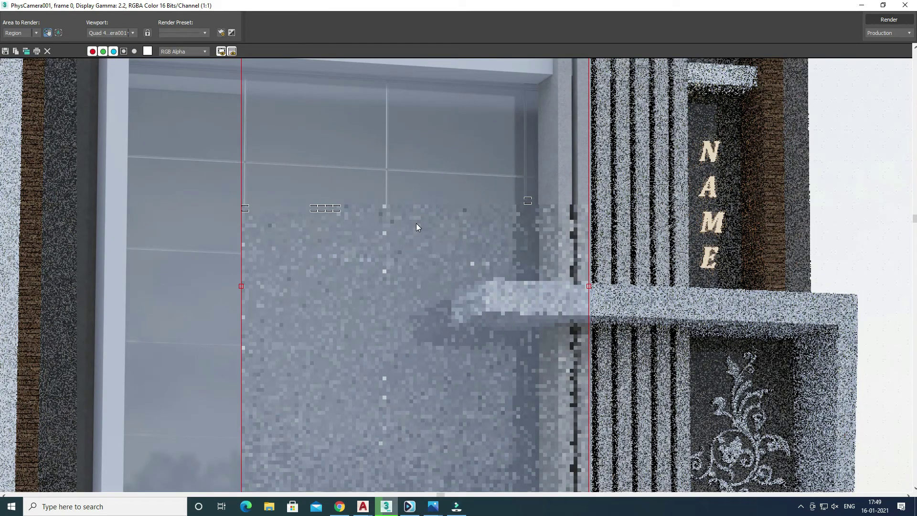
scroll(417, 222, down, 3)
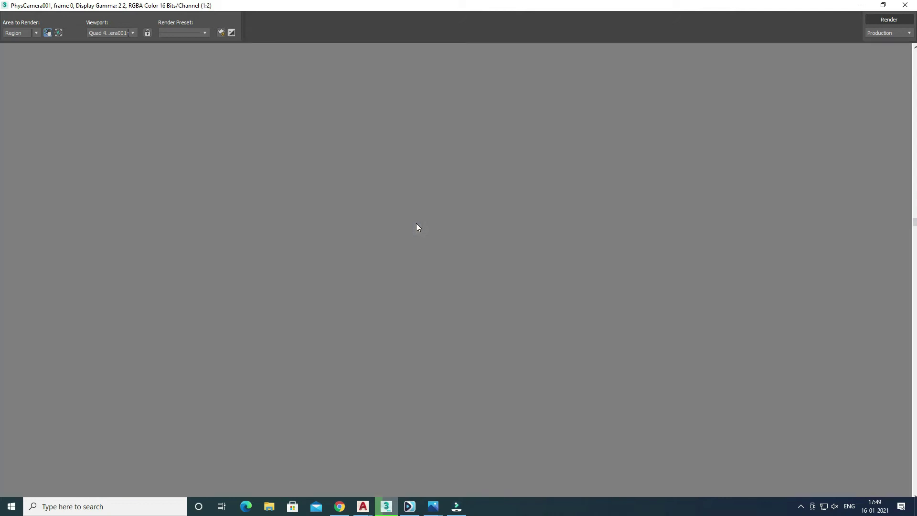
click(883, 5)
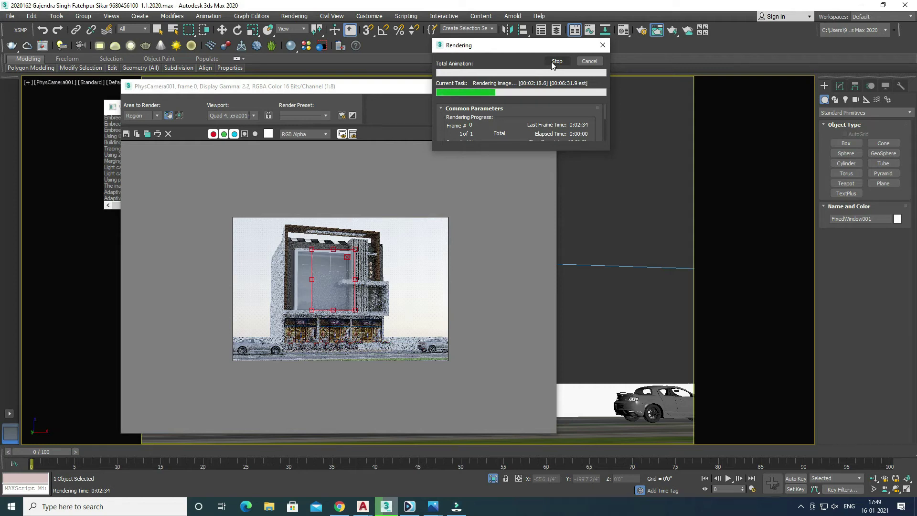
Stop the running test render and close the frame buffer.
click(555, 62)
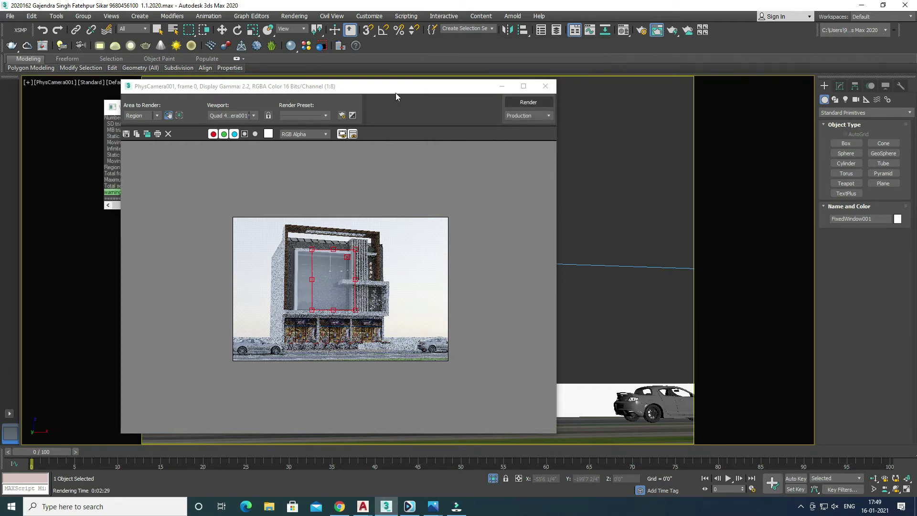
click(544, 86)
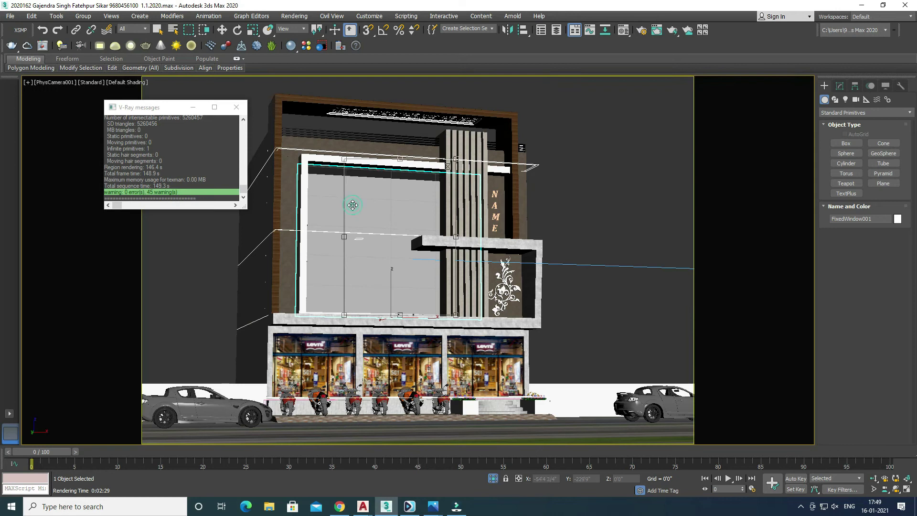
key(m)
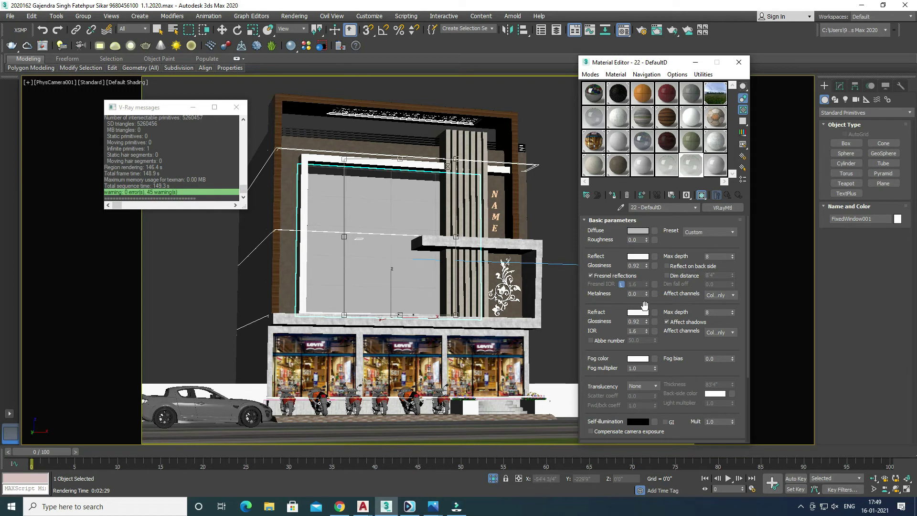
Reapply the glass material to the facade window and activate the last empty sample slot.
click(384, 209)
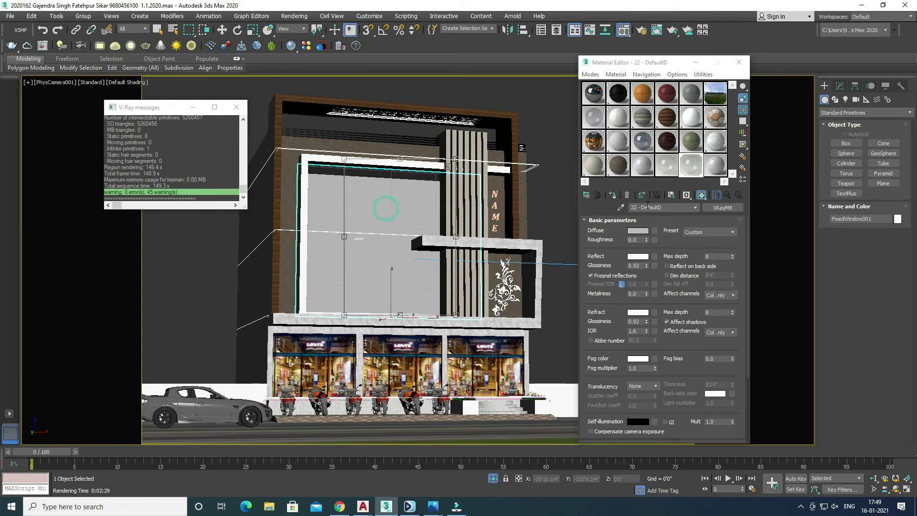
click(616, 196)
click(702, 194)
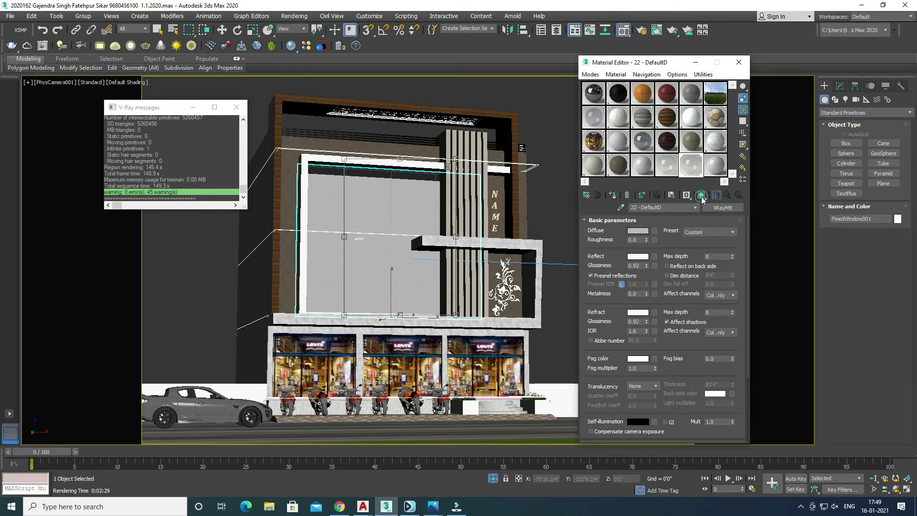
click(702, 195)
click(713, 165)
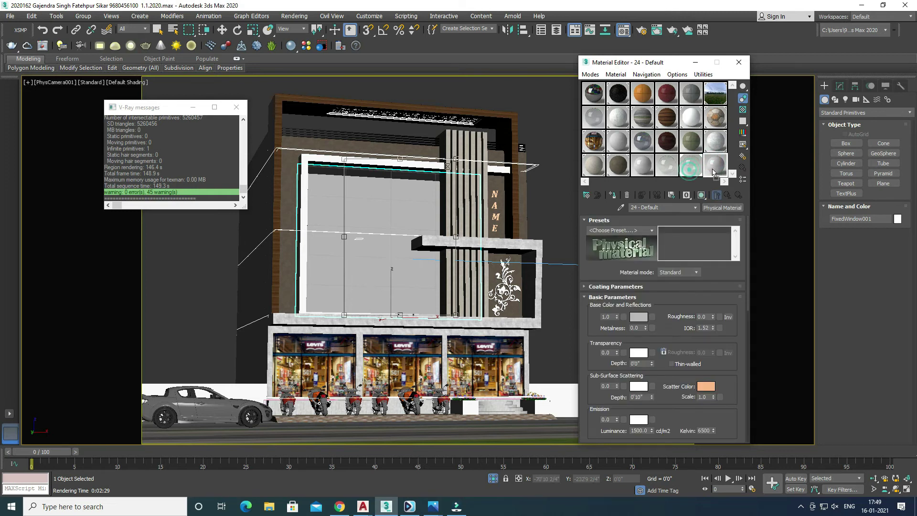
Copy the glass into the empty slot with glossiness 1.0 and unlocked Fresnel IOR 5.0.
drag(691, 165, 712, 172)
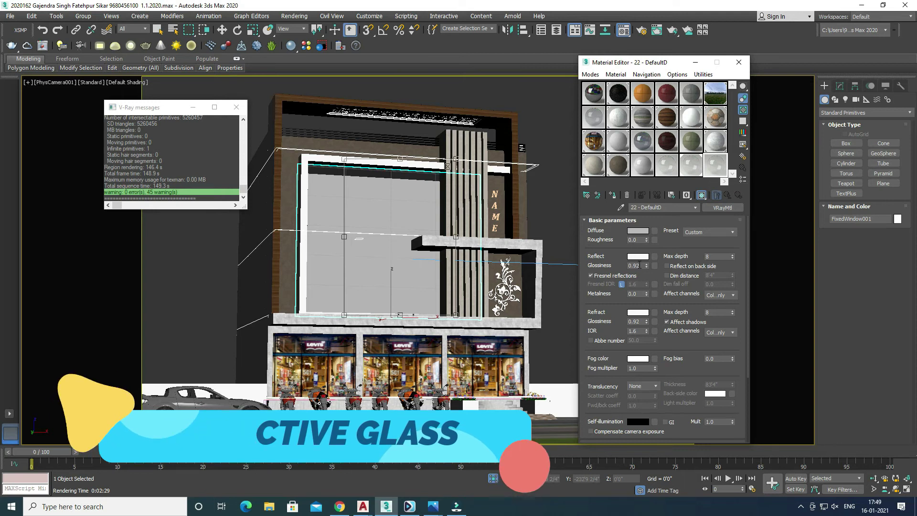
double_click(635, 266)
text(1)
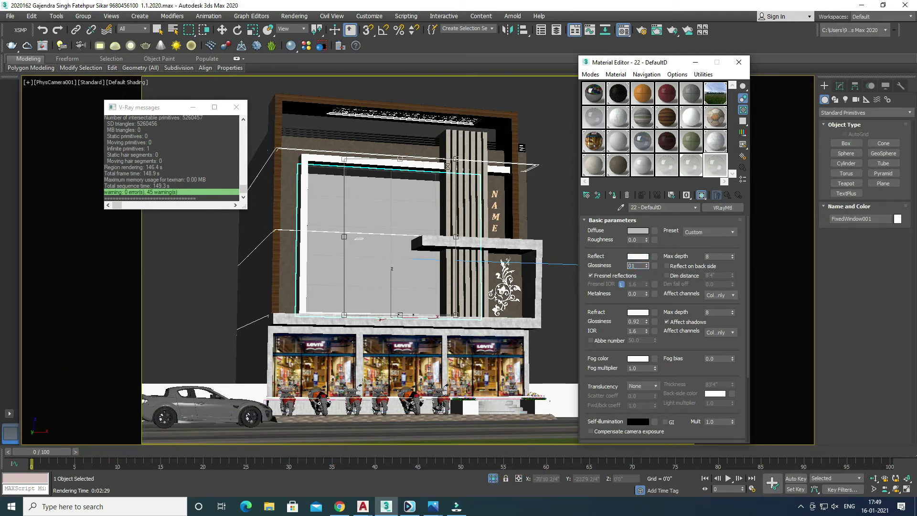
drag(646, 321, 645, 325)
click(606, 276)
click(605, 276)
click(622, 284)
text(3)
key(Return)
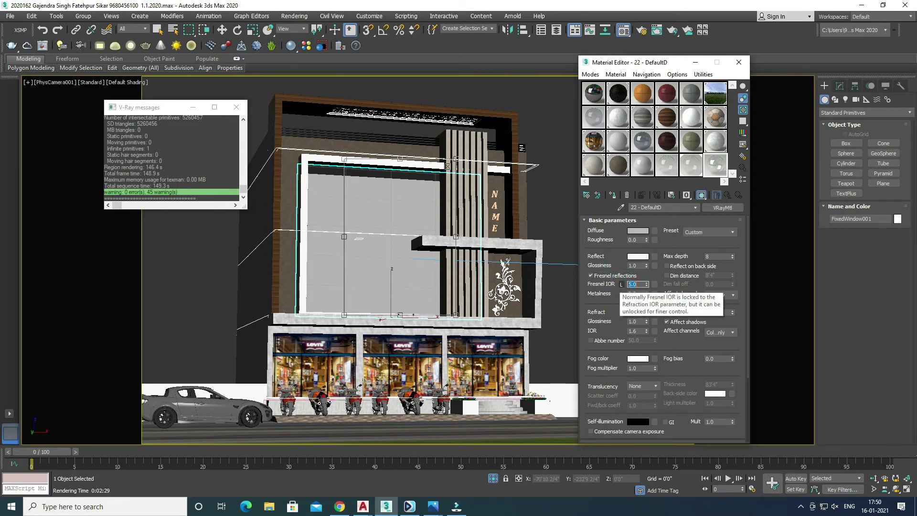
Assign the edited glass to the facade window under the new name 22 - DefaultD8.
click(392, 211)
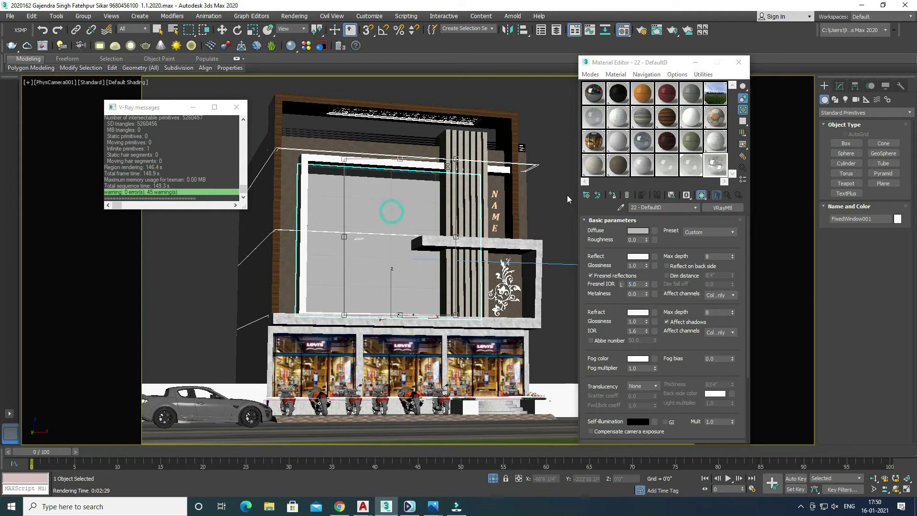
click(612, 195)
click(432, 247)
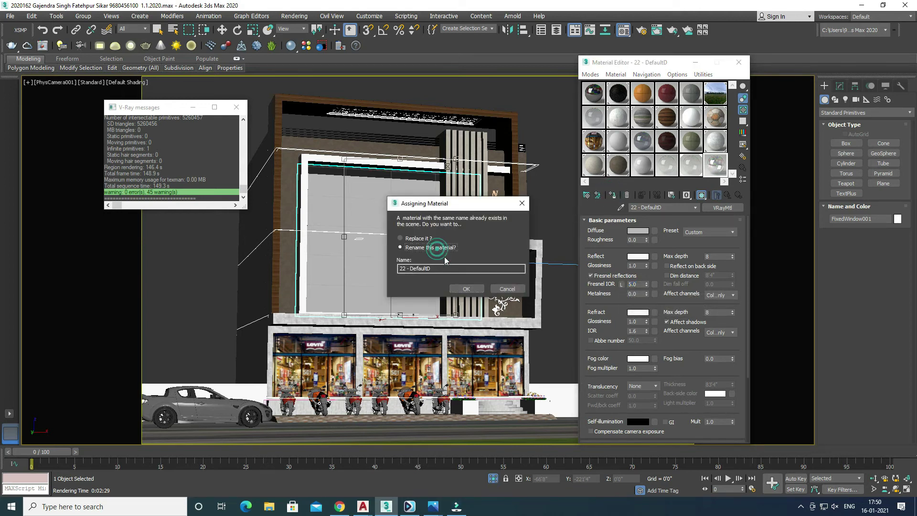
text(8)
key(Return)
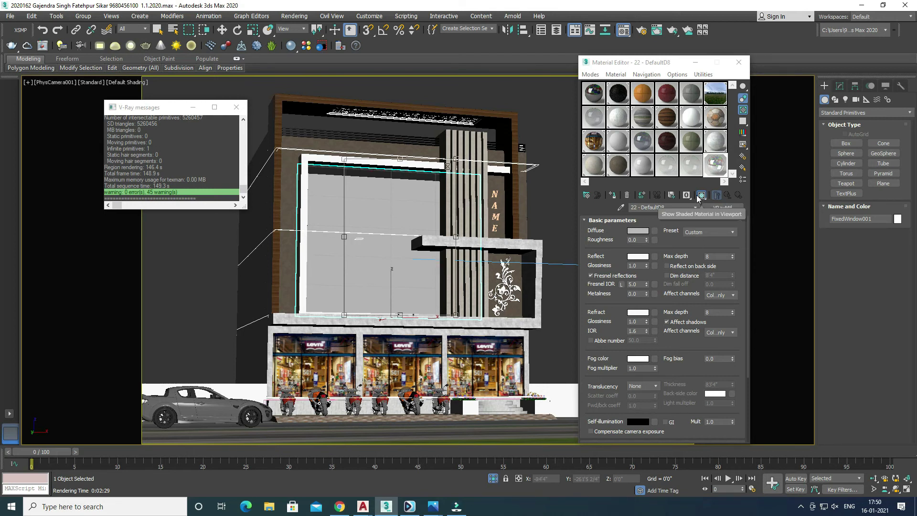
Render a region test limited to the right part of the facade window.
click(657, 30)
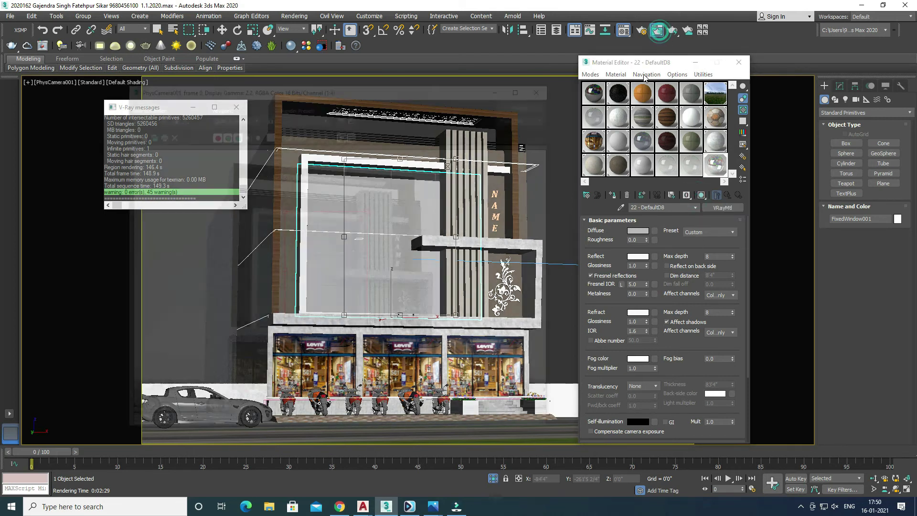
drag(280, 270, 319, 267)
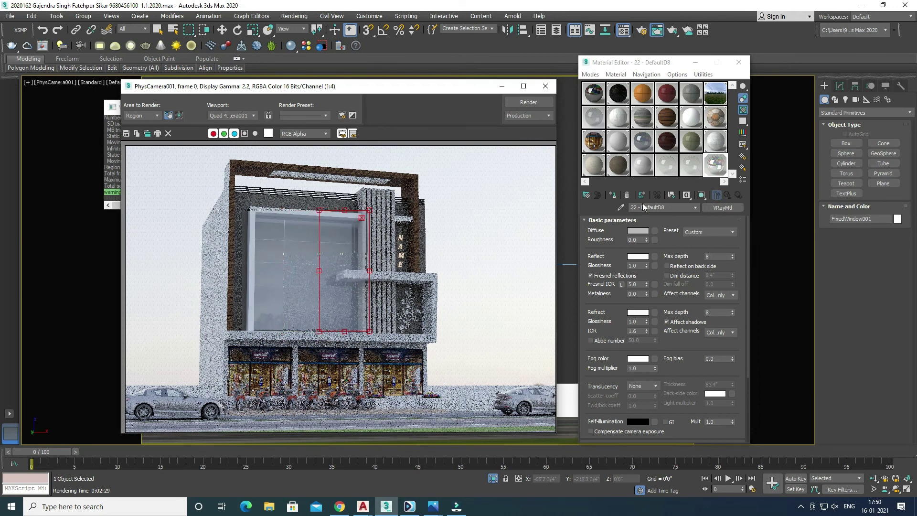
click(527, 102)
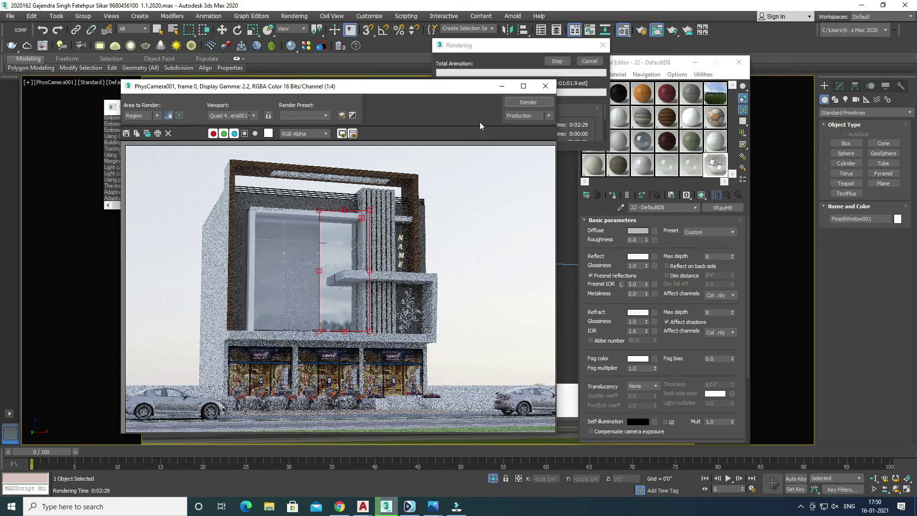
Inspect the finished 0:01:15 render maximized, checking sky and tree reflections in the glass.
click(524, 86)
scroll(460, 223, down, 2)
scroll(453, 263, up, 1)
scroll(458, 254, up, 2)
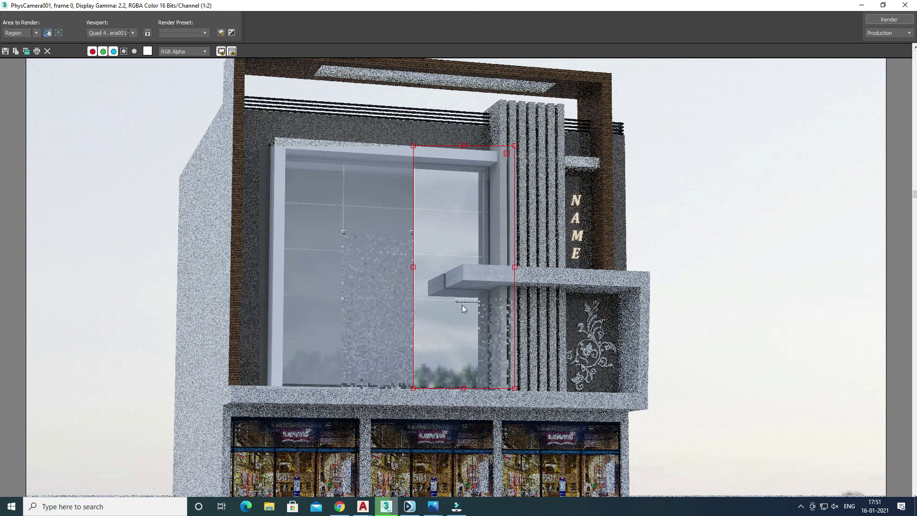
scroll(461, 302, down, 5)
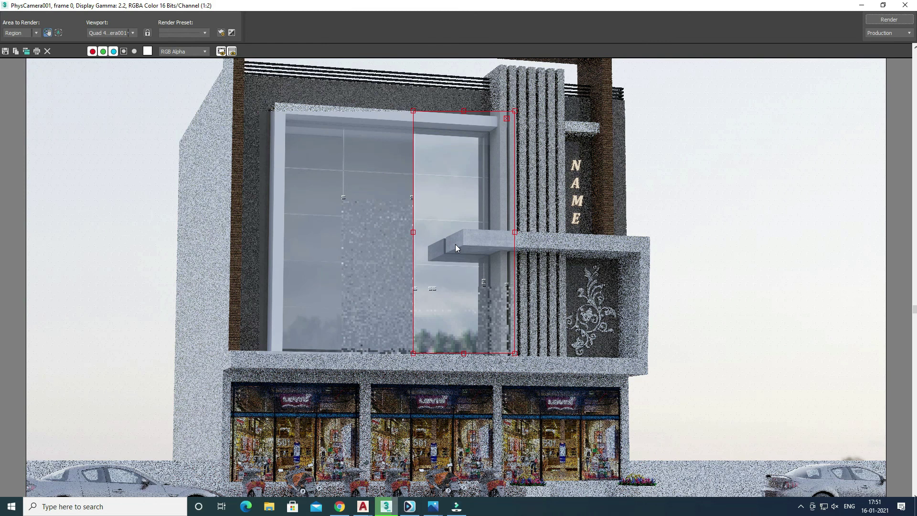
scroll(455, 245, up, 2)
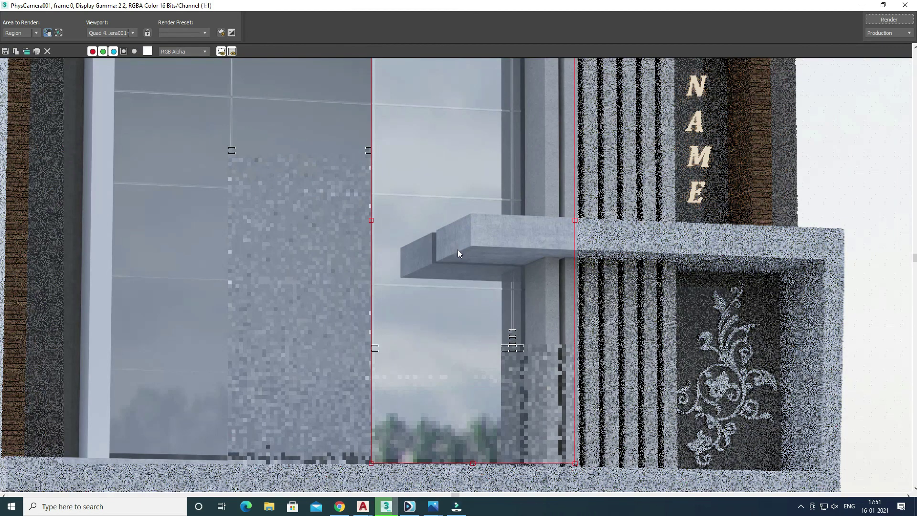
scroll(458, 249, down, 2)
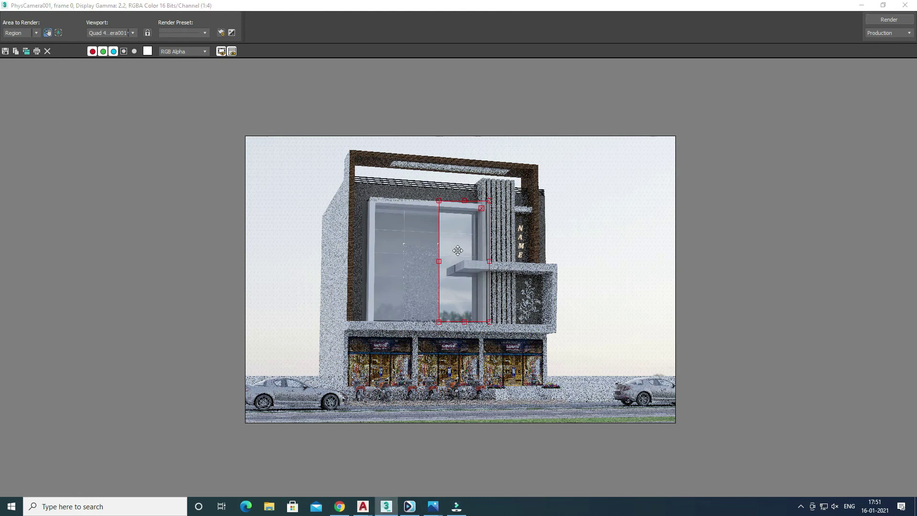
click(883, 5)
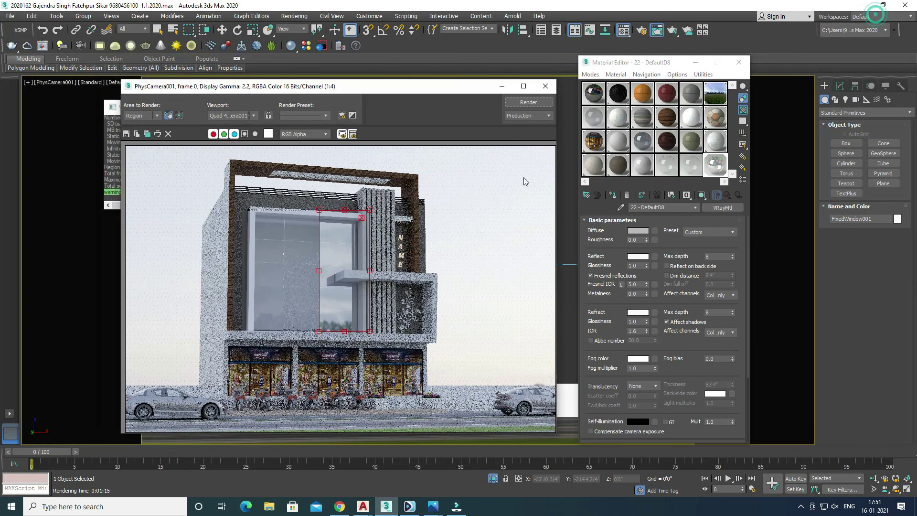